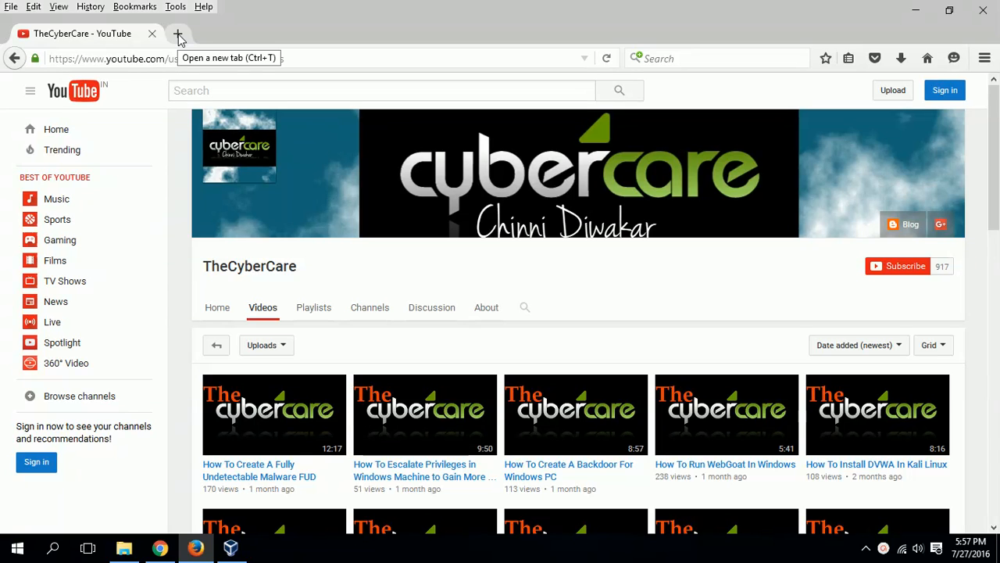
# Search Google for 'metasploitable' in a new Firefox tab
pyautogui.click(179, 36)
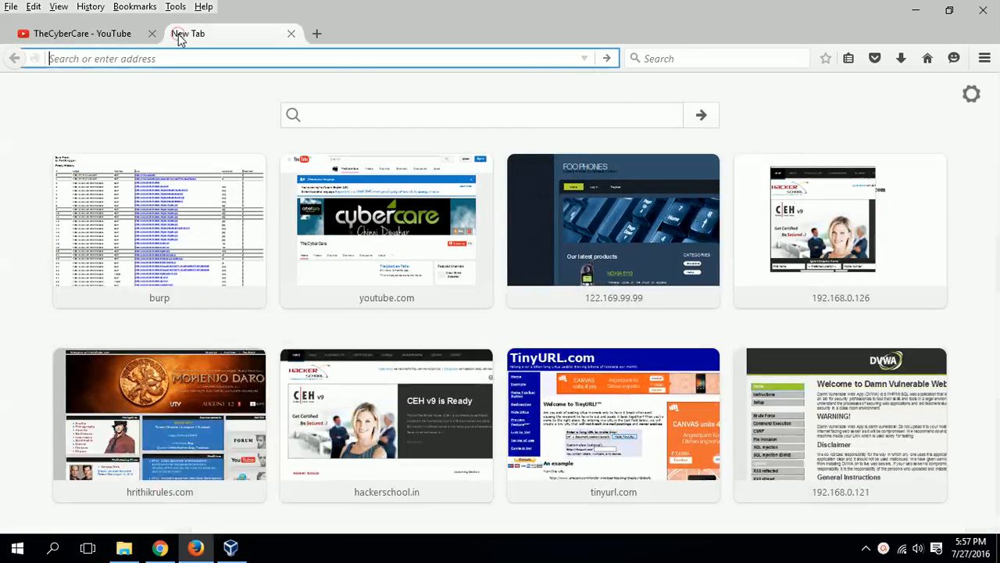
pyautogui.hotkey('ctrl', 'k')
pyautogui.write('metasploitabl')
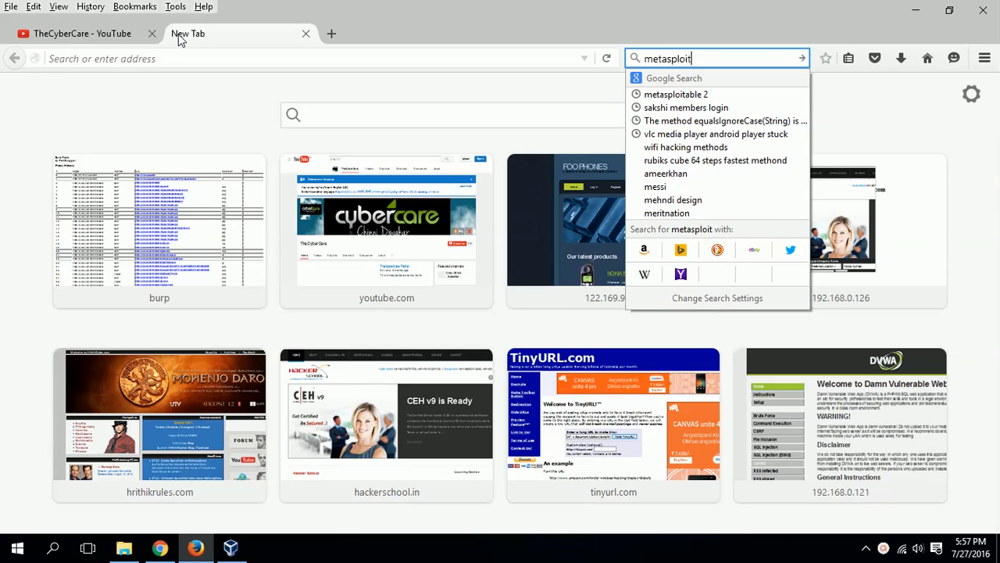
pyautogui.write('e')
pyautogui.press('Return')
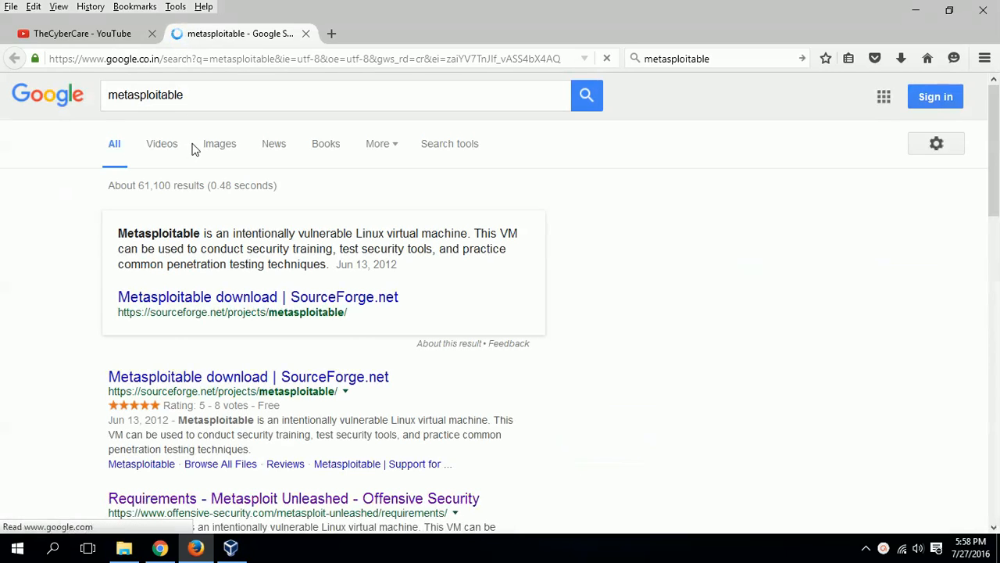
# Change the Google query to 'metasploitable2' and search again
pyautogui.click(216, 91)
pyautogui.write('2')
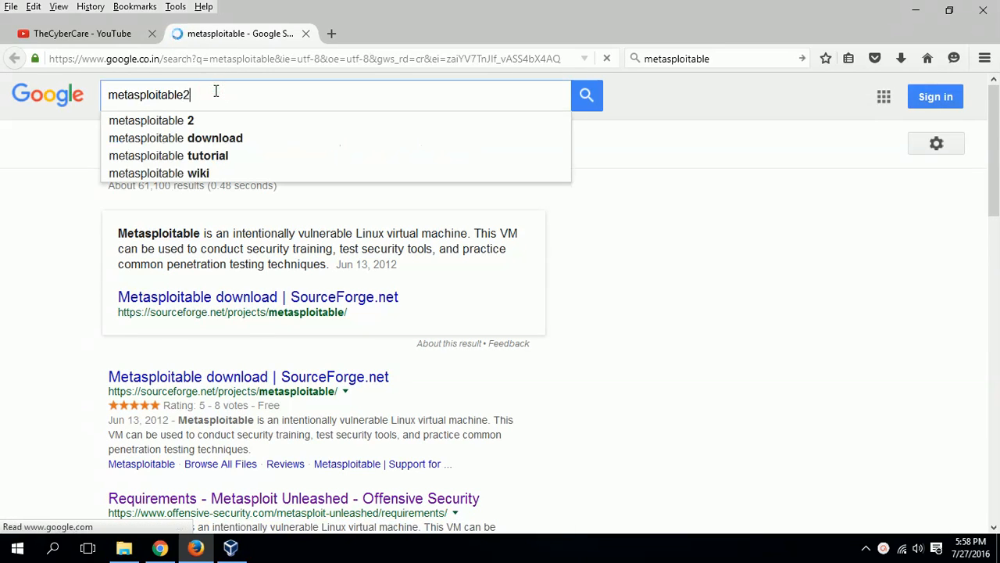
pyautogui.press('Return')
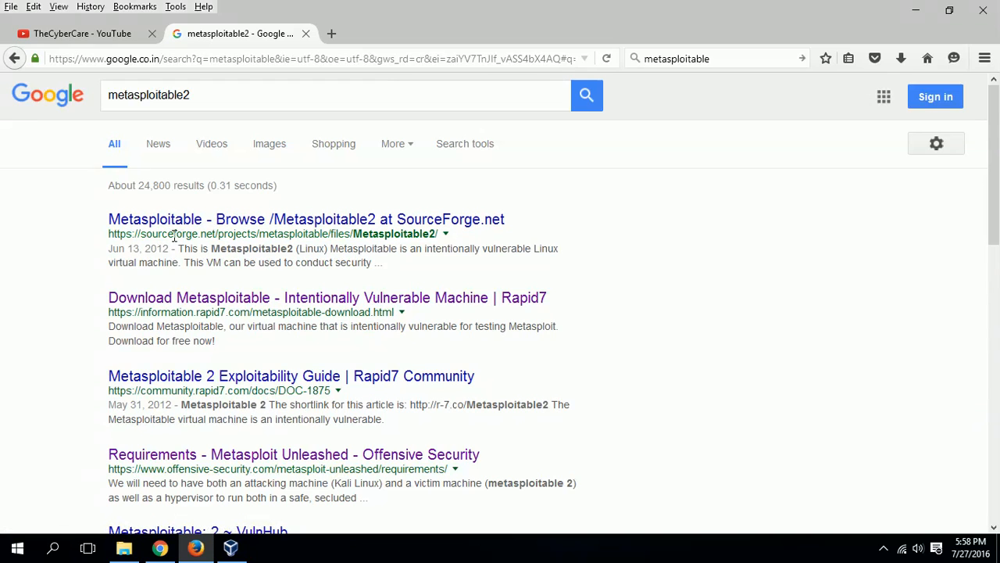
# Open the SourceForge 'Browse /Metasploitable2' result listing metasploitable-linux-2.0.0.zip
pyautogui.moveTo(368, 234); pyautogui.dragTo(435, 240)
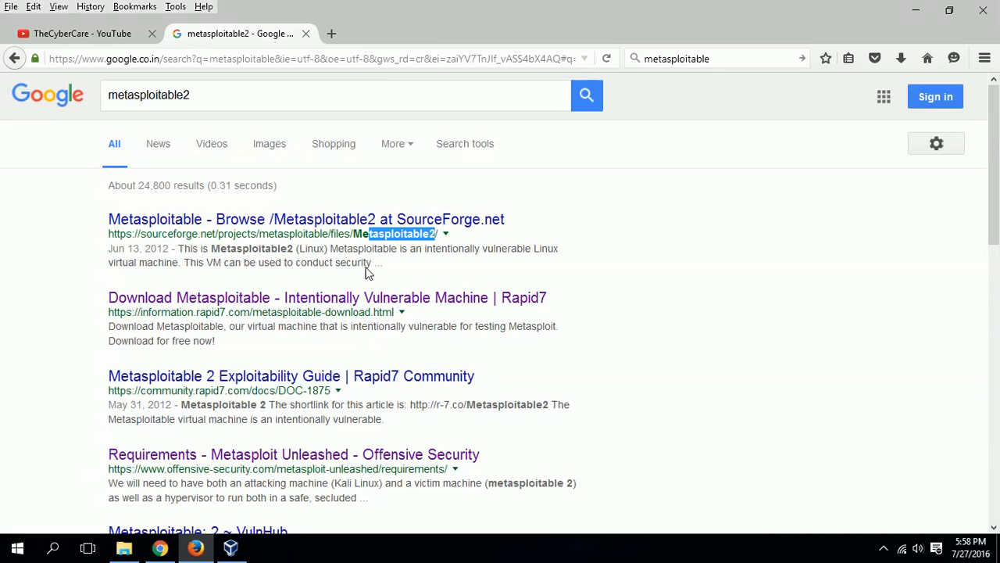
pyautogui.click(68, 300)
pyautogui.click(189, 219)
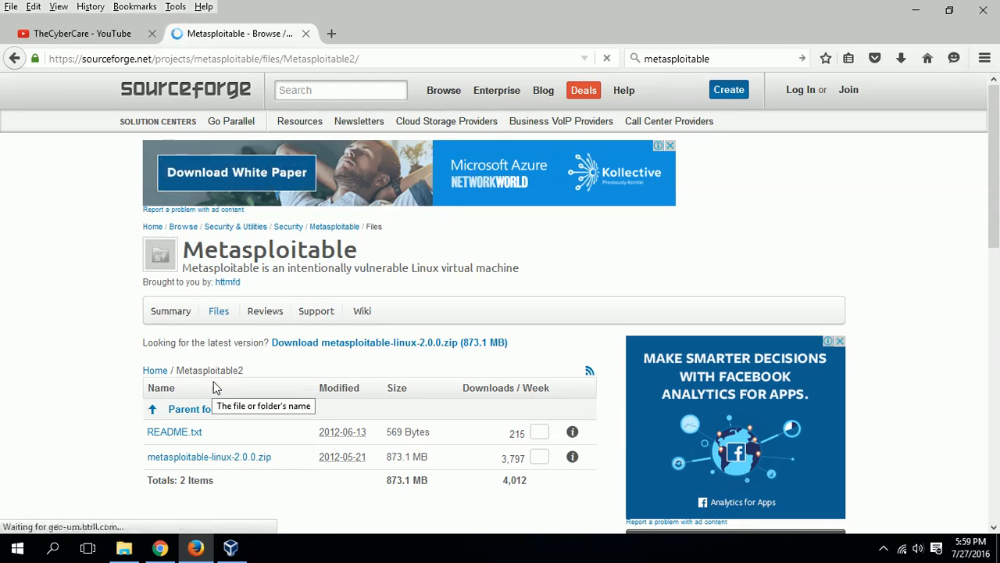
pyautogui.click(333, 37)
pyautogui.write('virtualbox')
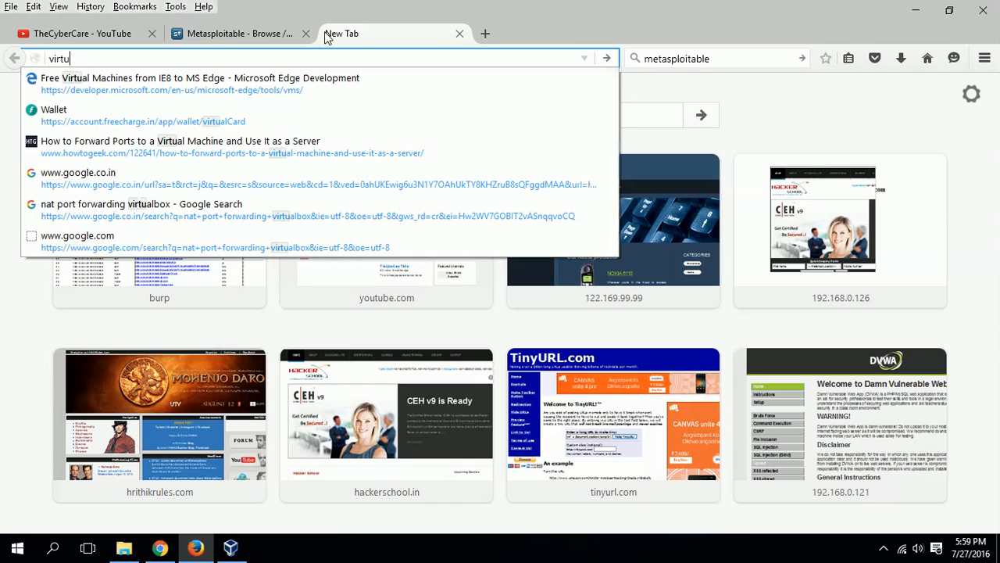
pyautogui.hotkey('ctrl', 'Return')
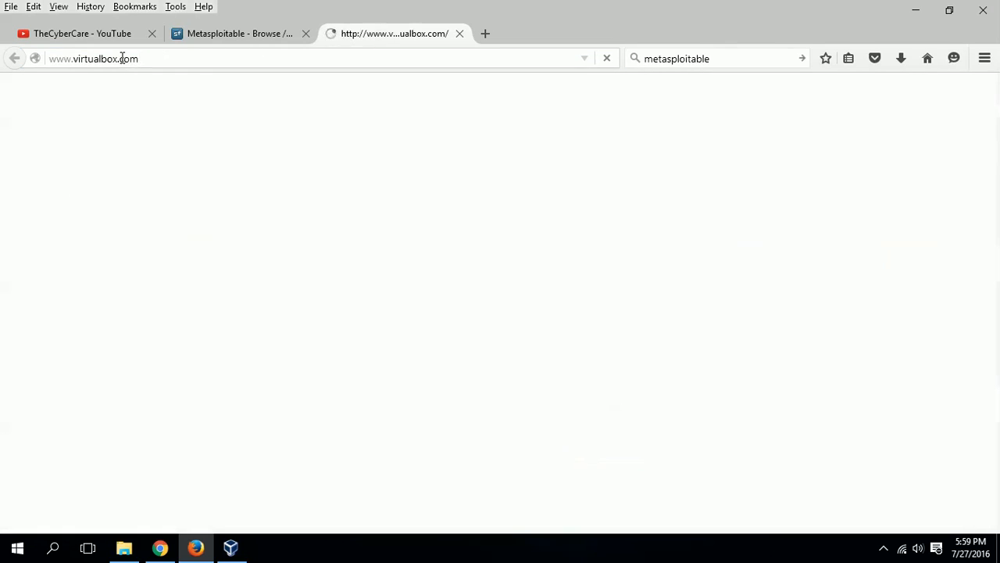
pyautogui.moveTo(119, 58); pyautogui.dragTo(207, 65)
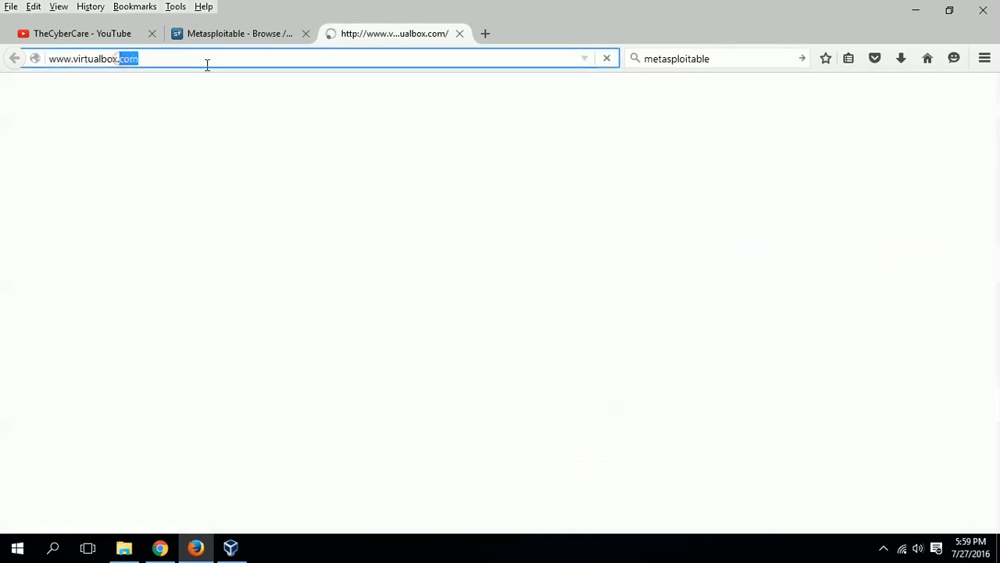
pyautogui.write('org')
pyautogui.press('Return')
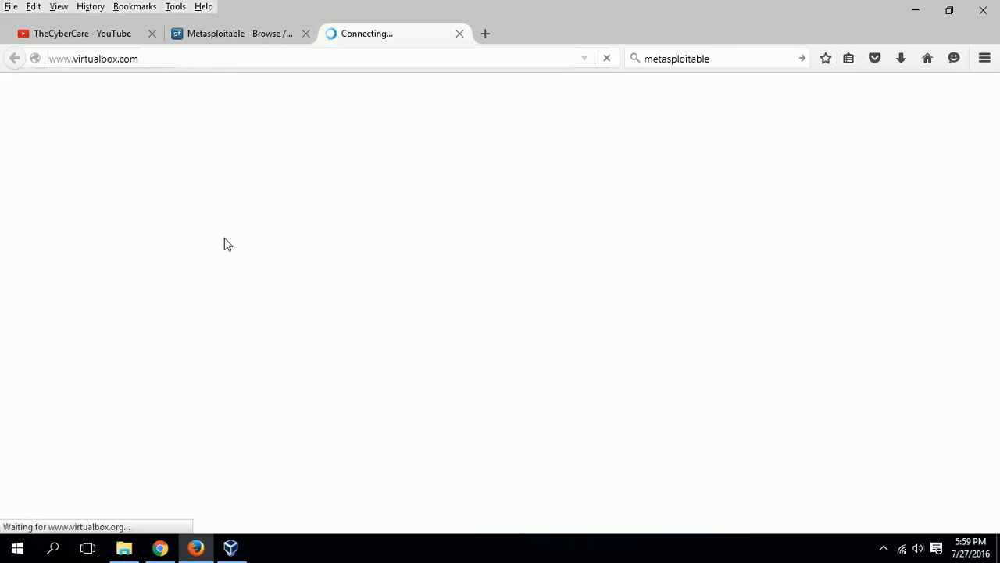
# Glance at VirtualBox Manager, minimize it, and return to the SourceForge Metasploitable2 tab
pyautogui.click(230, 547)
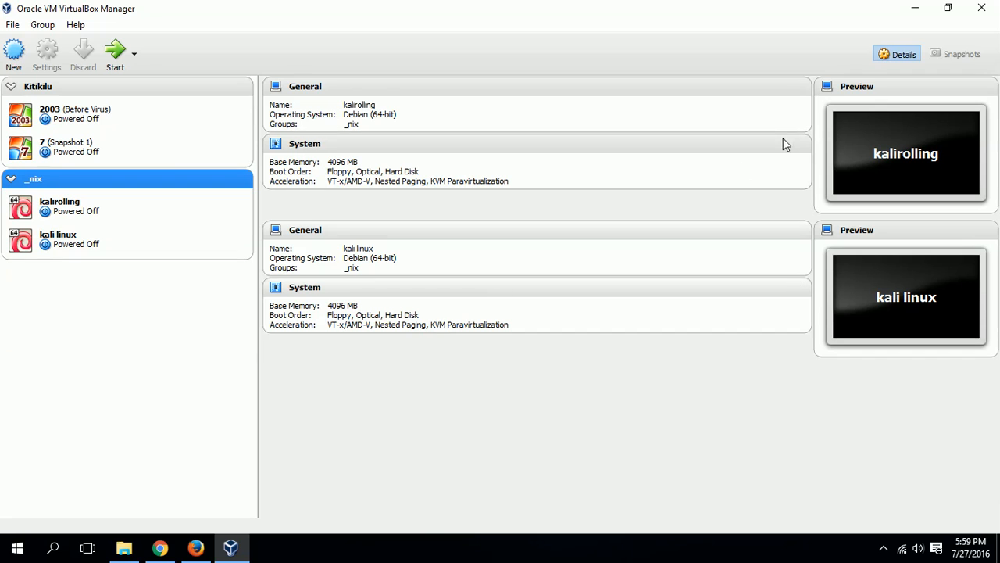
pyautogui.click(915, 8)
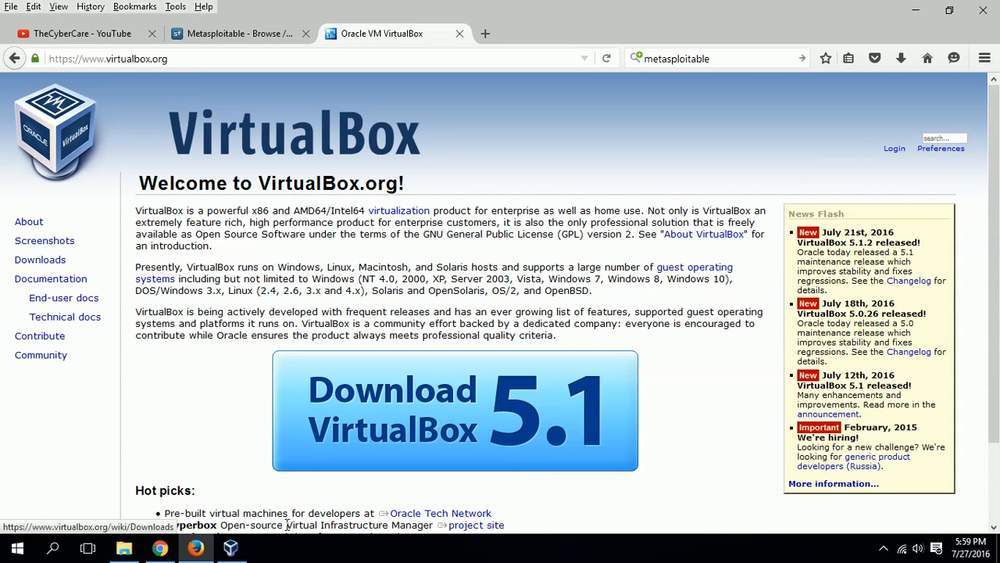
pyautogui.click(231, 547)
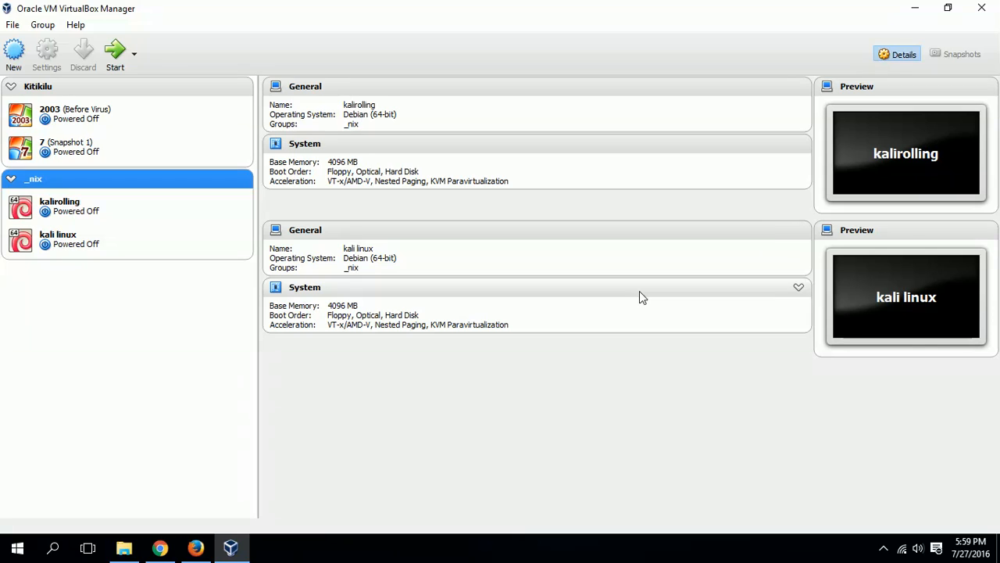
pyautogui.click(915, 9)
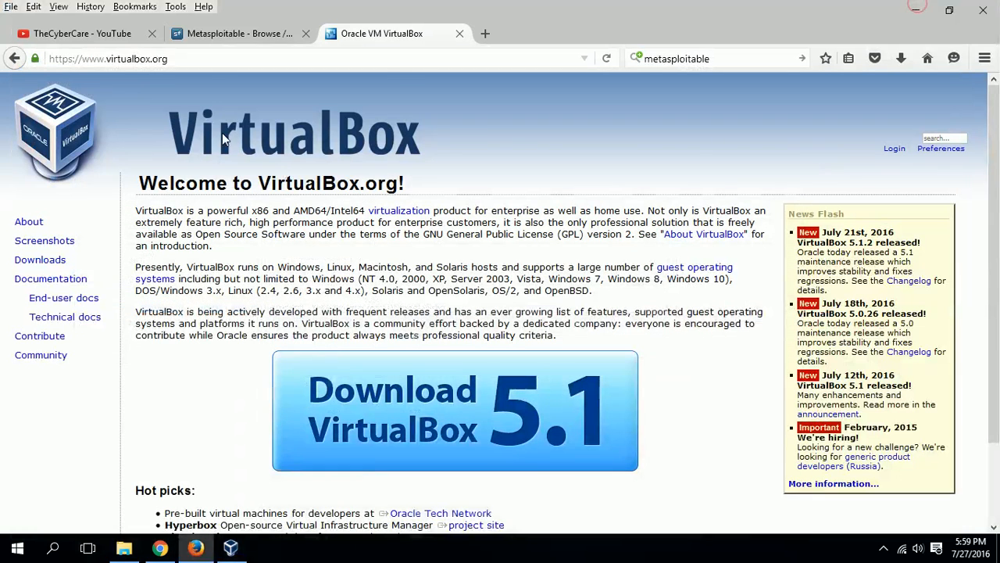
pyautogui.click(223, 33)
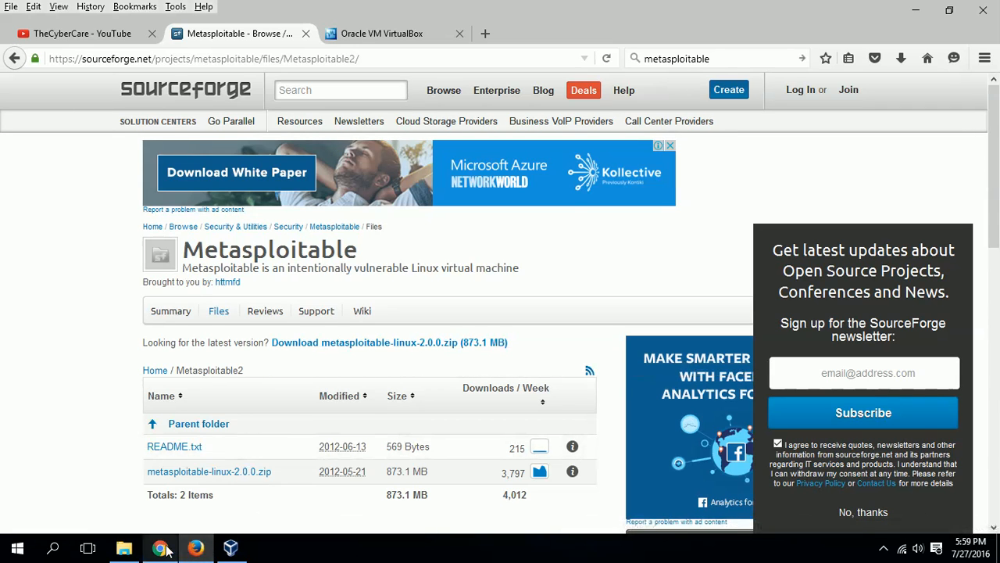
# In File Explorer, browse Local Disk (E:) and the Downloads folder for the Metasploitable files
pyautogui.moveTo(124, 547)
pyautogui.click(75, 454)
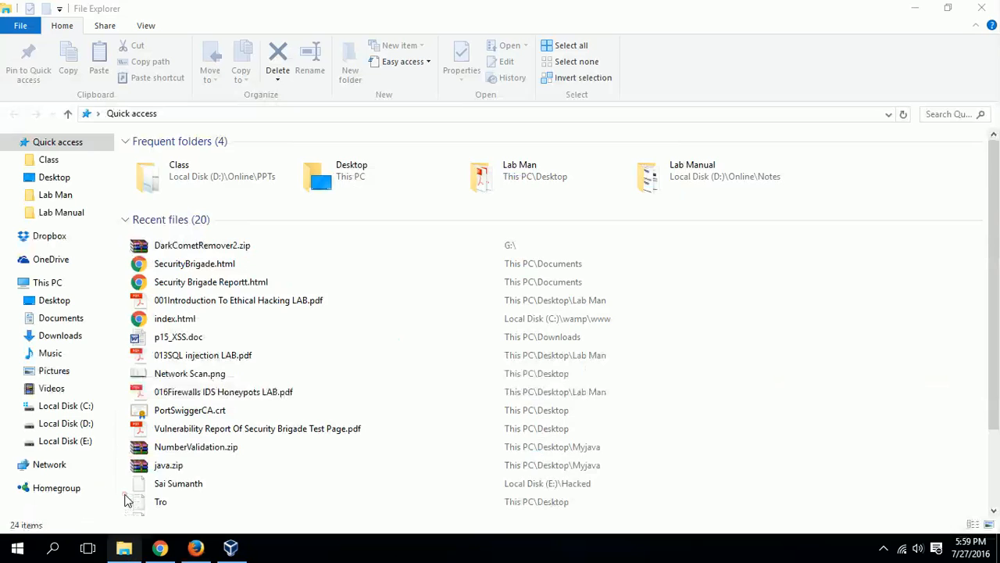
pyautogui.click(78, 441)
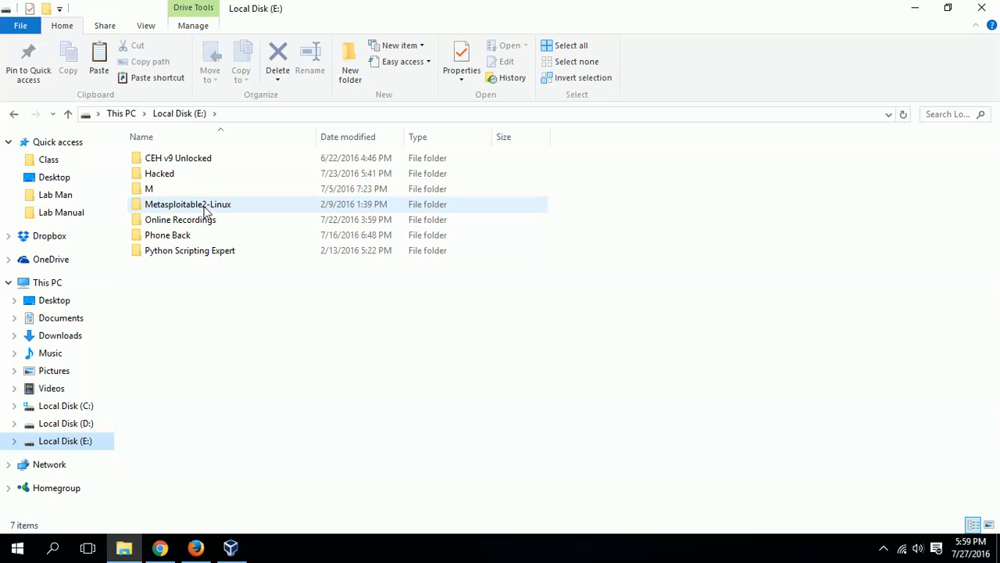
pyautogui.click(205, 210)
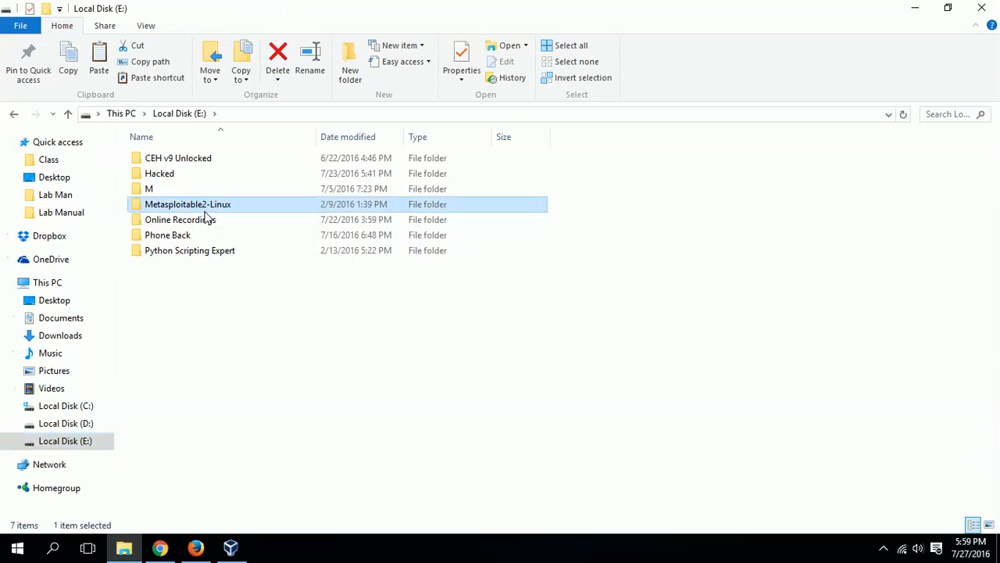
pyautogui.click(63, 336)
pyautogui.click(263, 330)
pyautogui.write('me')
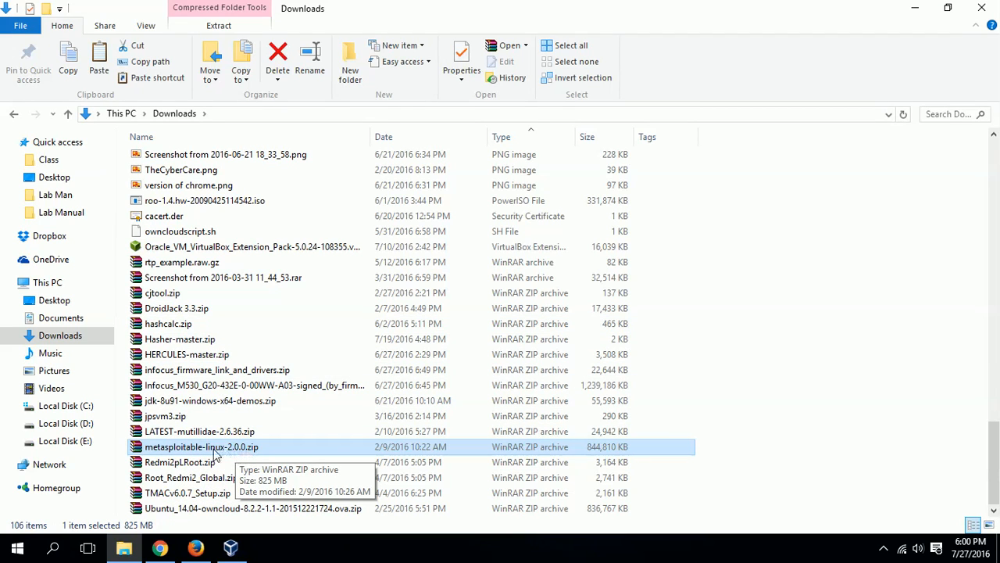
# Open E:\Metasploitable2-Linux to confirm Metasploitable.vmdk, then switch to VirtualBox Manager
pyautogui.click(91, 450)
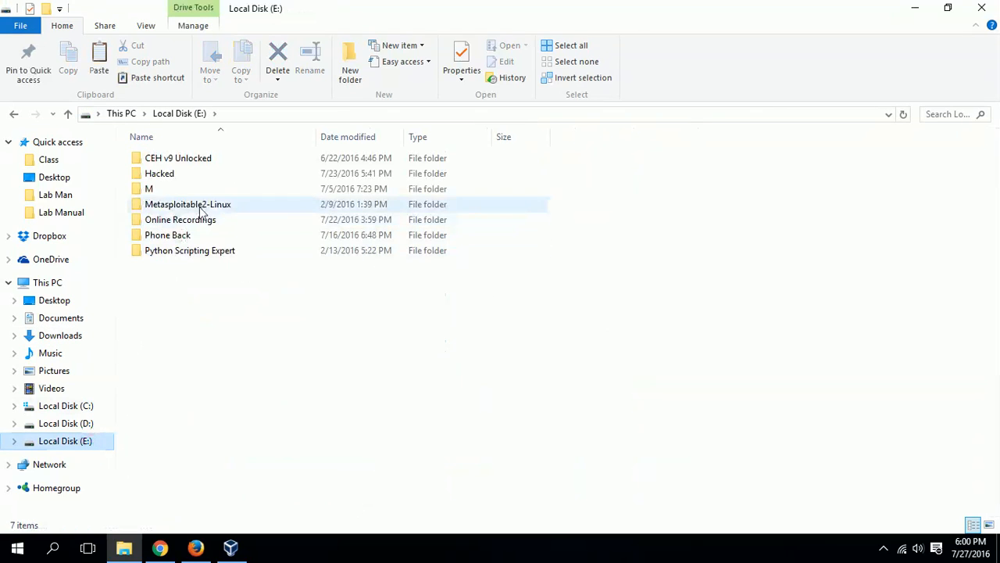
pyautogui.click(195, 206)
pyautogui.doubleClick(226, 208)
pyautogui.click(259, 335)
pyautogui.click(205, 175)
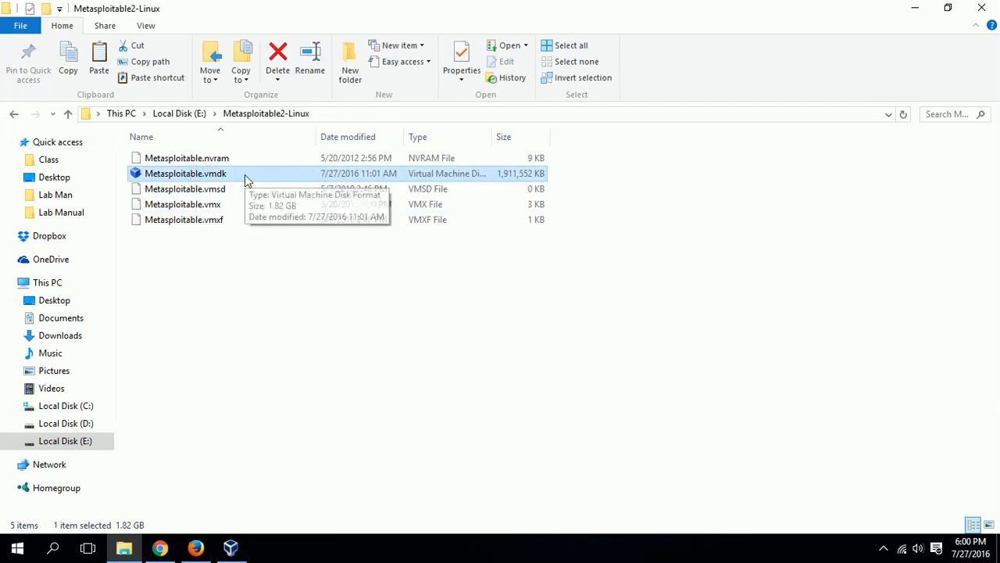
pyautogui.click(243, 351)
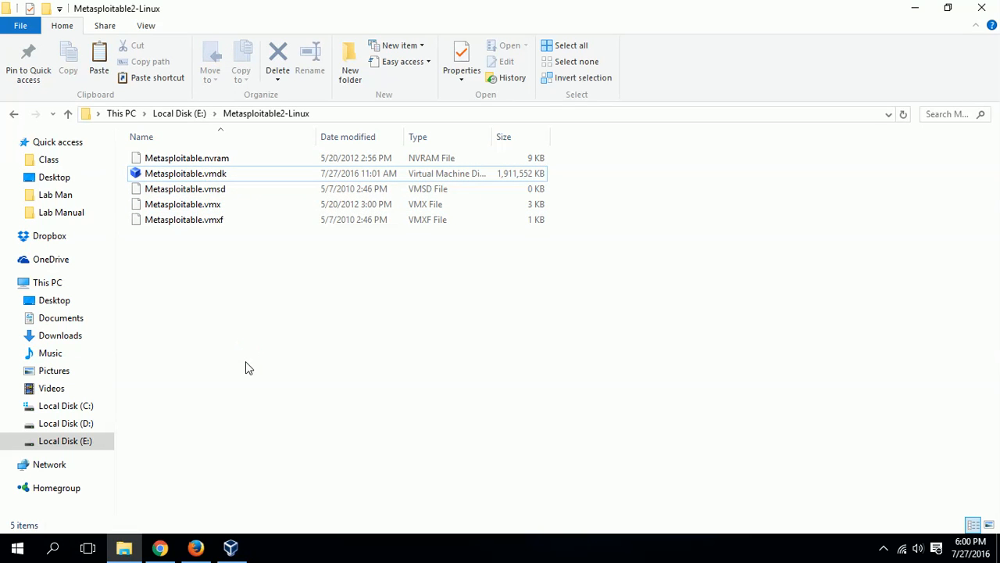
pyautogui.click(231, 549)
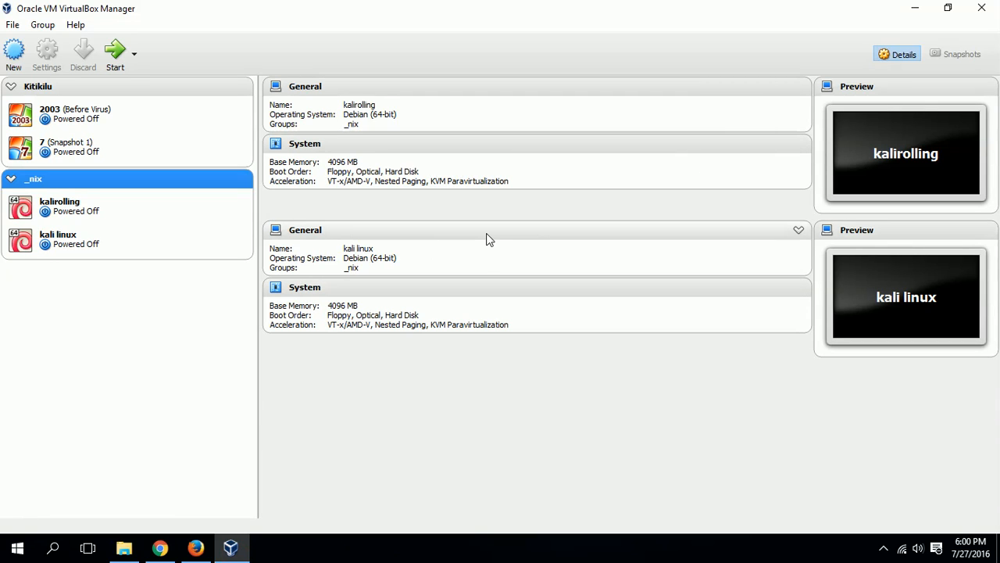
# Start a new virtual machine named 'Metasploitable', fixing the misspelled name
pyautogui.click(11, 56)
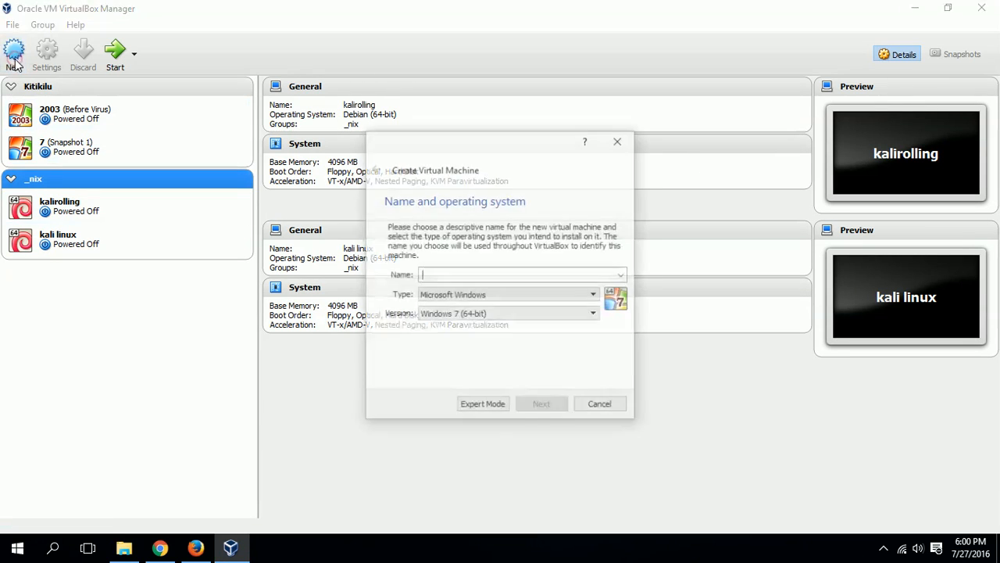
pyautogui.click(441, 275)
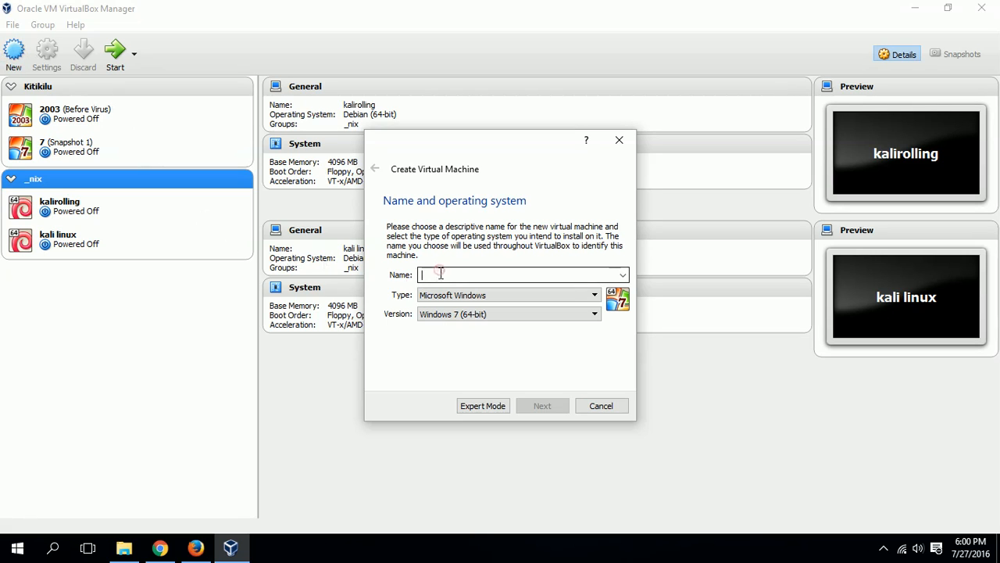
pyautogui.click(441, 278)
pyautogui.write('Metasplot')
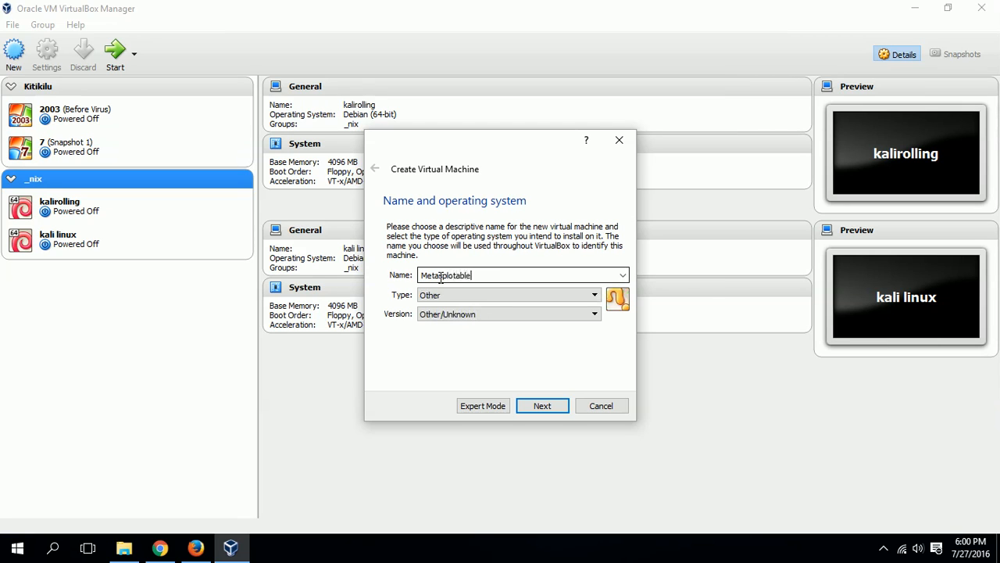
pyautogui.click(449, 277)
pyautogui.write('i')
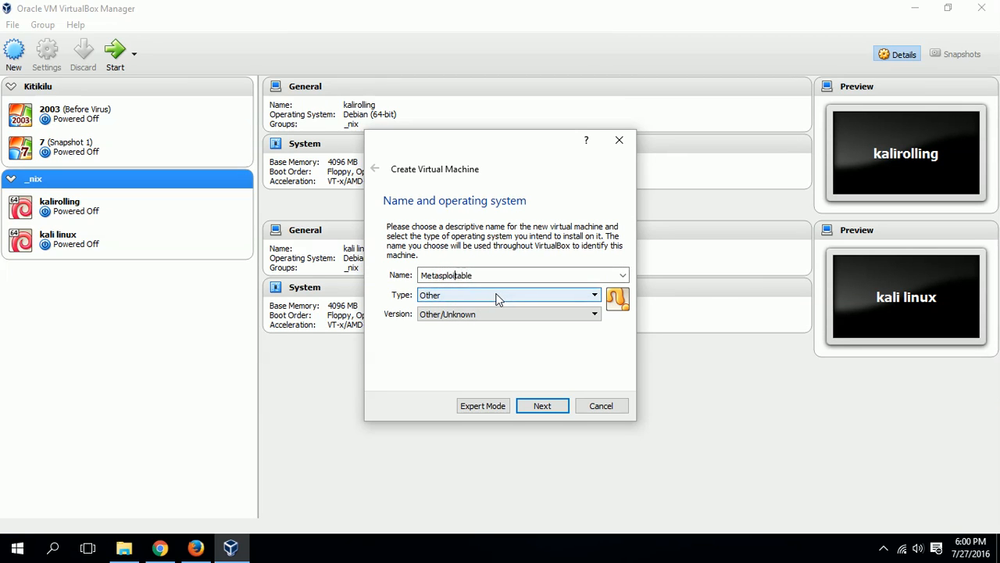
pyautogui.click(530, 272)
# Set type Linux and version Ubuntu (32-bit), continue, and open File Explorer after the folder-exists error
pyautogui.click(544, 297)
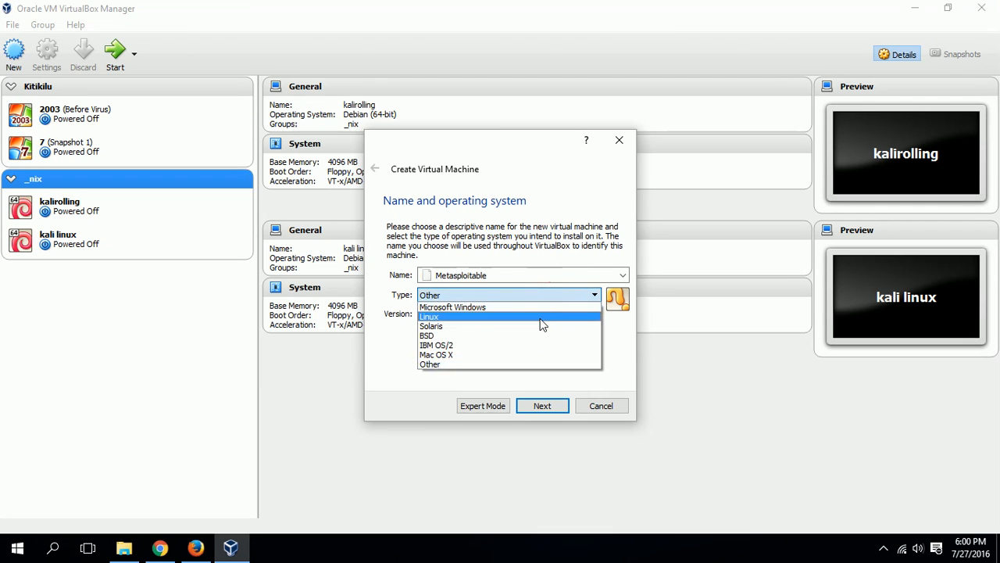
pyautogui.click(539, 319)
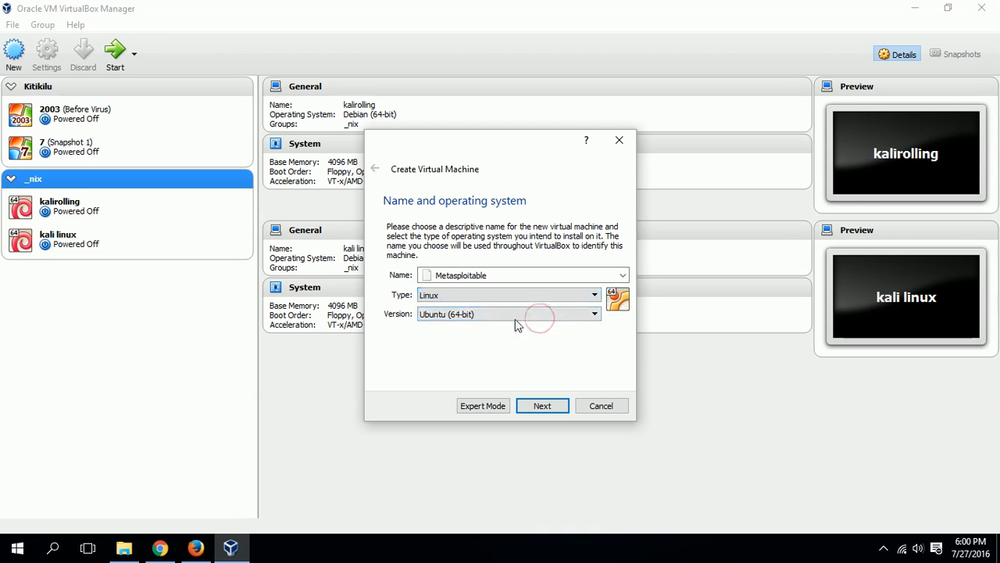
pyautogui.click(514, 314)
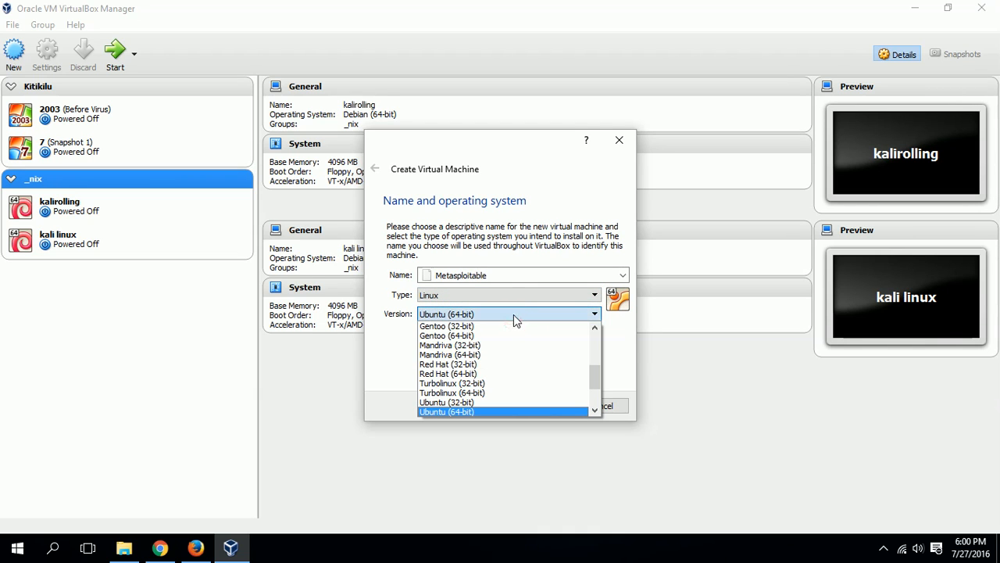
pyautogui.click(507, 403)
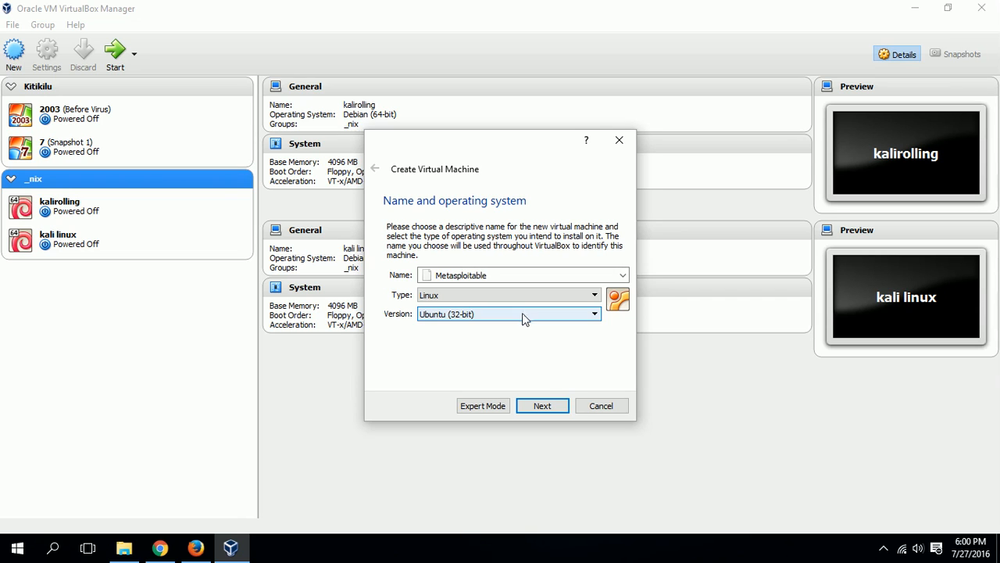
pyautogui.click(542, 406)
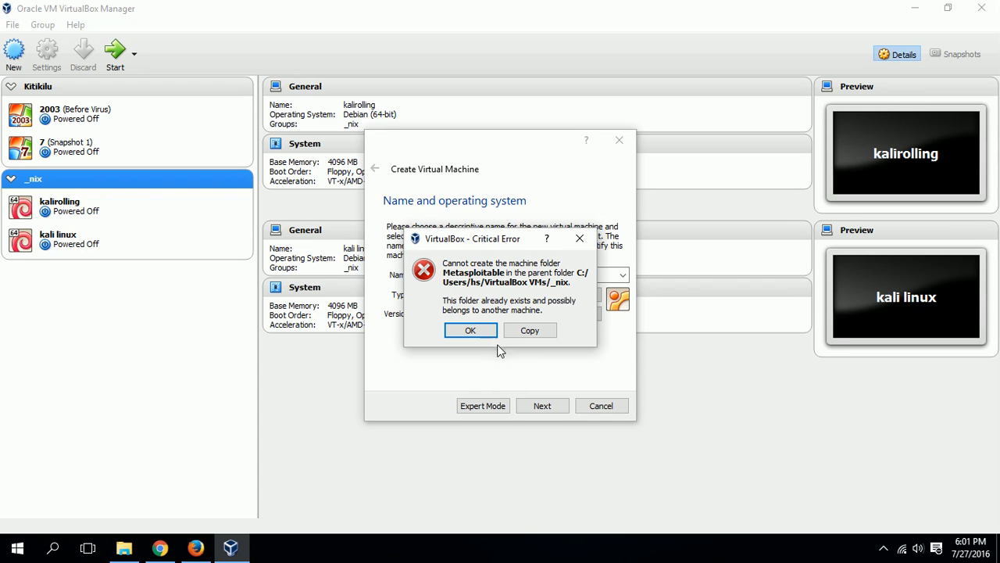
pyautogui.press('super+e')
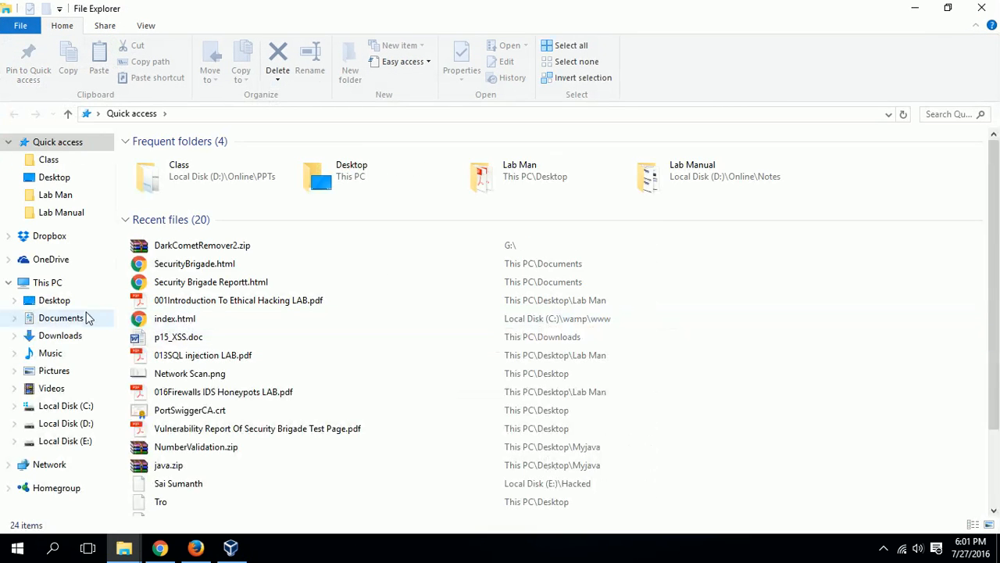
# Permanently delete the leftover metasploitable folder in C:\Users\hs\VirtualBox VMs\_nix
pyautogui.click(76, 425)
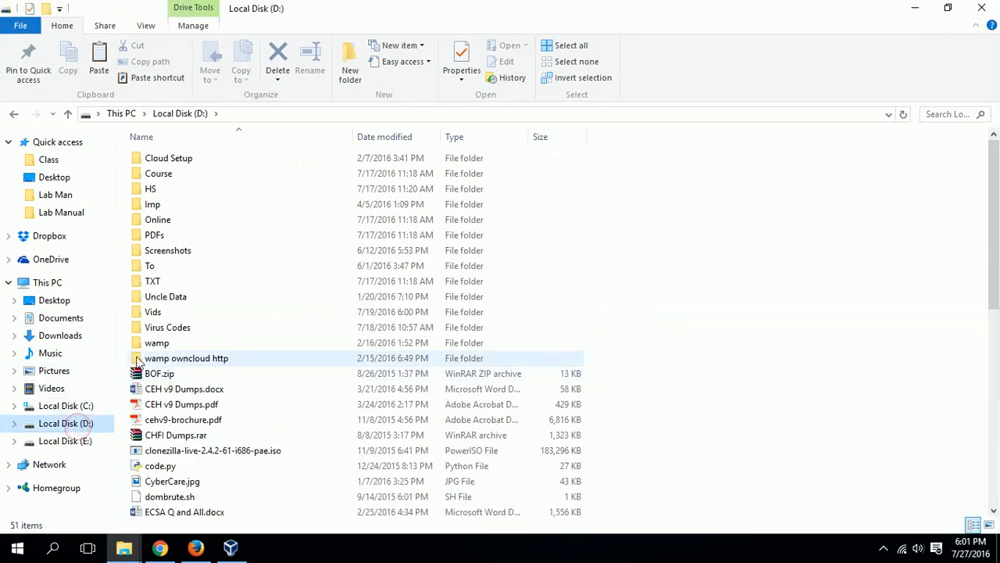
pyautogui.click(98, 407)
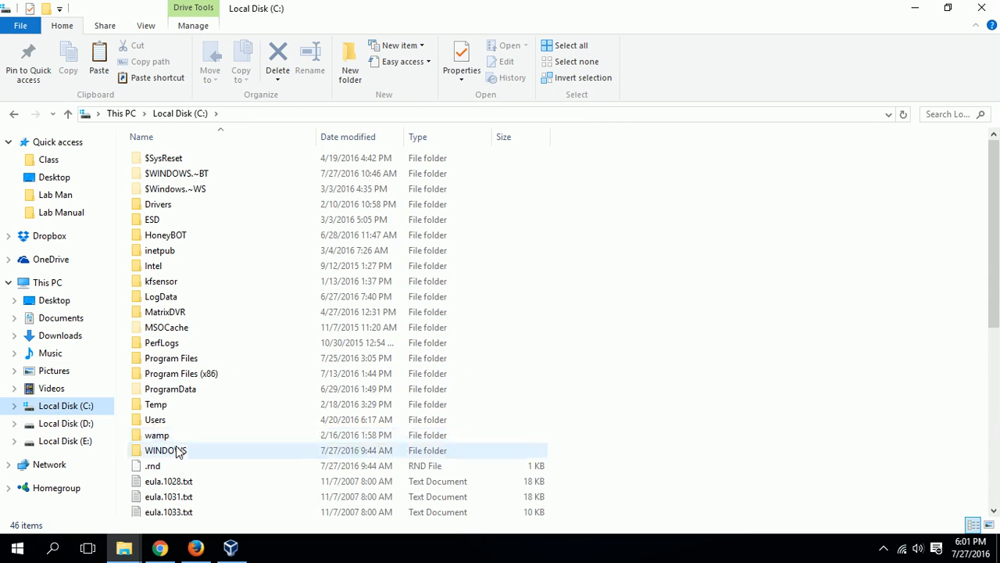
pyautogui.doubleClick(176, 420)
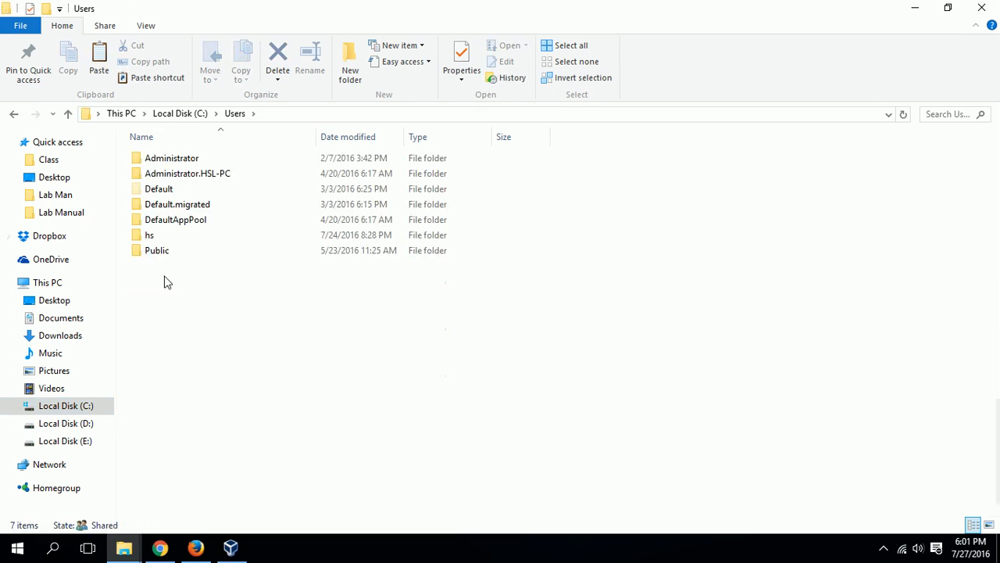
pyautogui.doubleClick(178, 236)
pyautogui.scroll(-3, 219, 387)
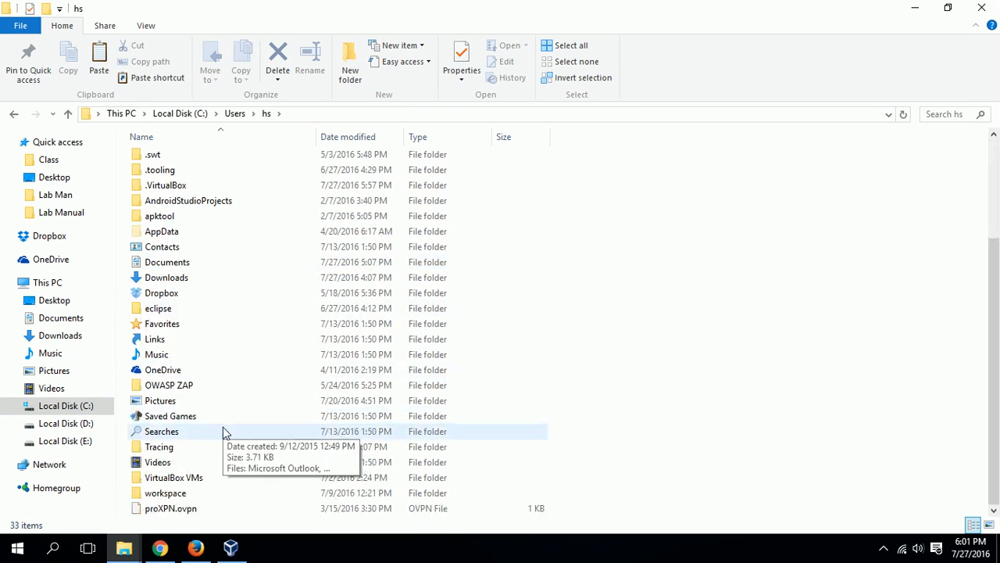
pyautogui.doubleClick(187, 475)
pyautogui.doubleClick(173, 160)
pyautogui.click(188, 192)
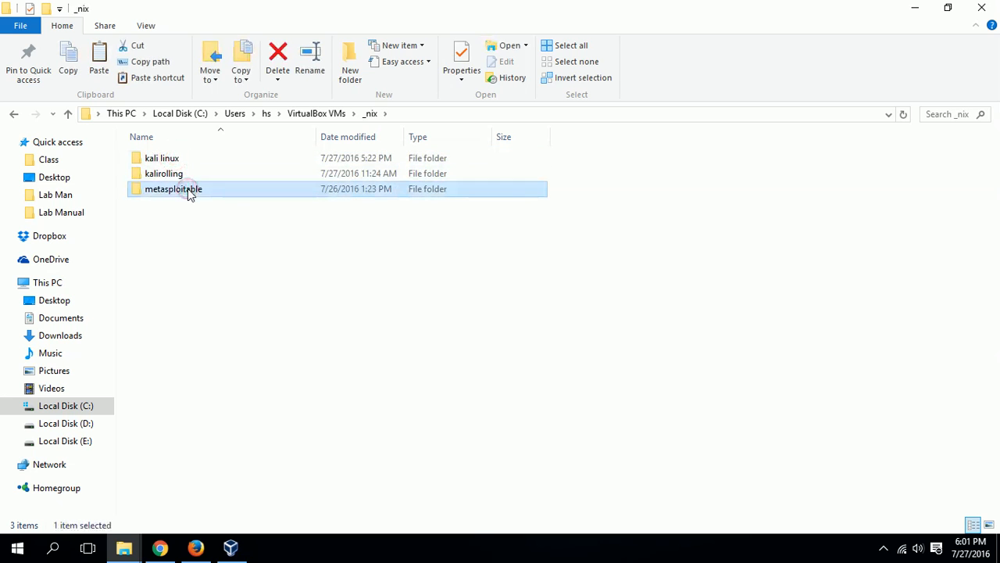
pyautogui.hotkey('shift', 'Delete')
pyautogui.press('Escape')
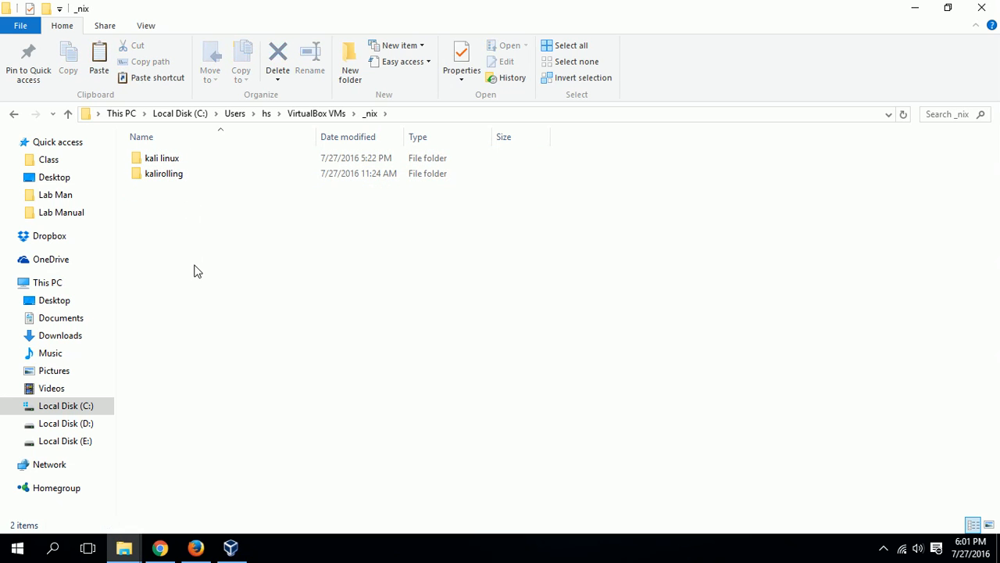
# Permanently delete the Metasploitable folder in VirtualBox VMs\Kitikilu and close File Explorer
pyautogui.hotkey('alt', 'Up')
pyautogui.doubleClick(178, 177)
pyautogui.click(180, 195)
pyautogui.hotkey('shift', 'Delete')
pyautogui.press('Return')
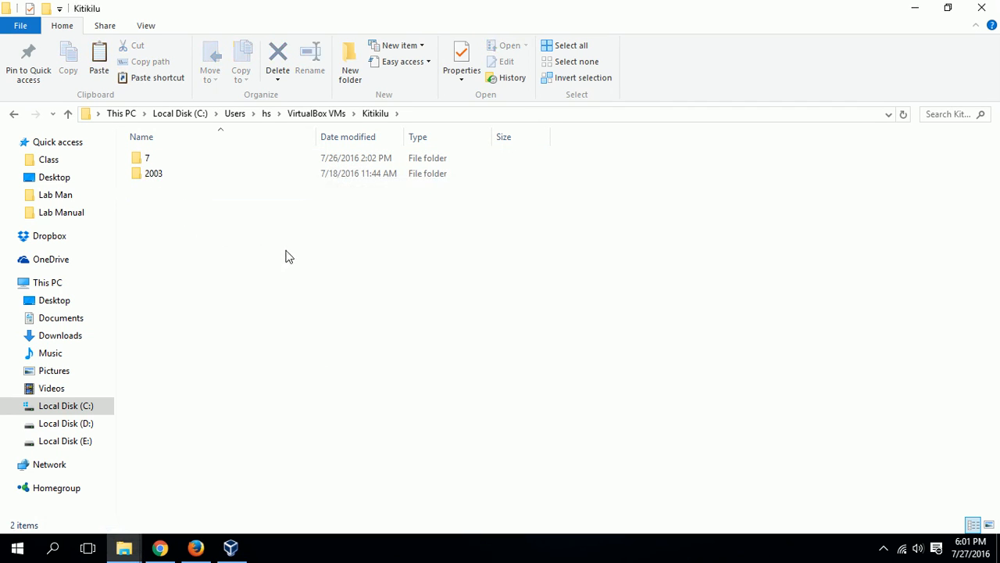
pyautogui.click(982, 8)
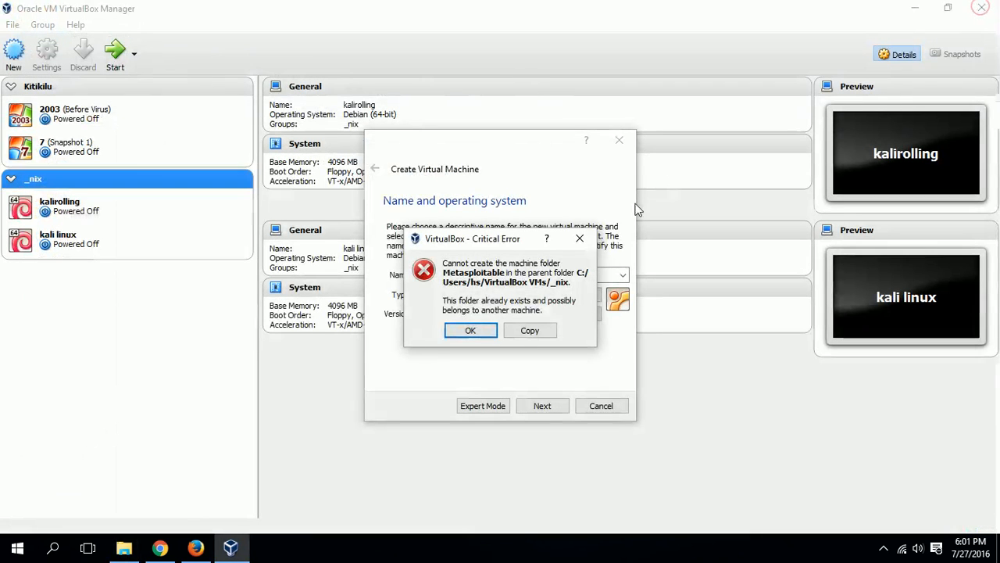
# Dismiss the error, continue past the name step, and set the memory size to 512 MB
pyautogui.click(471, 330)
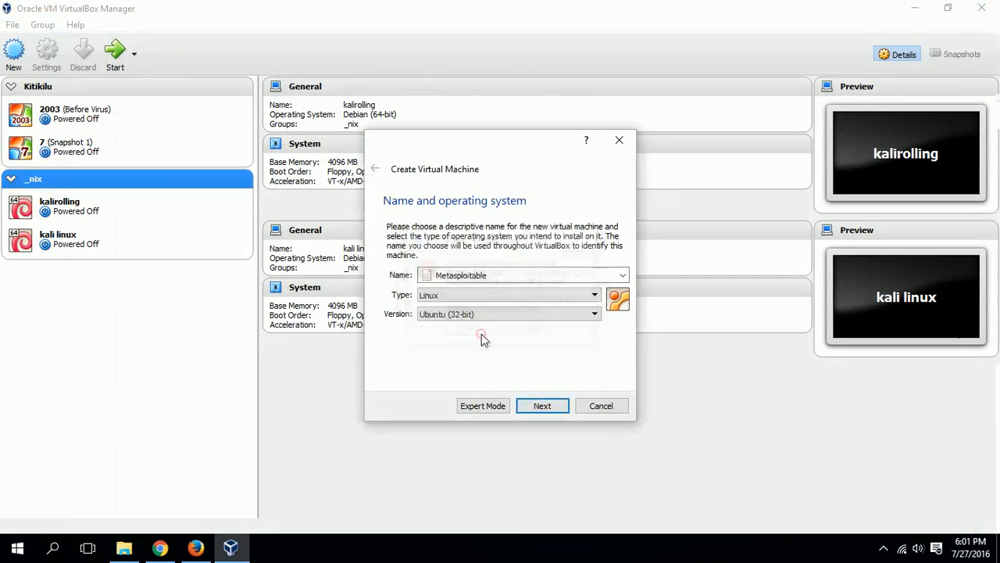
pyautogui.click(541, 406)
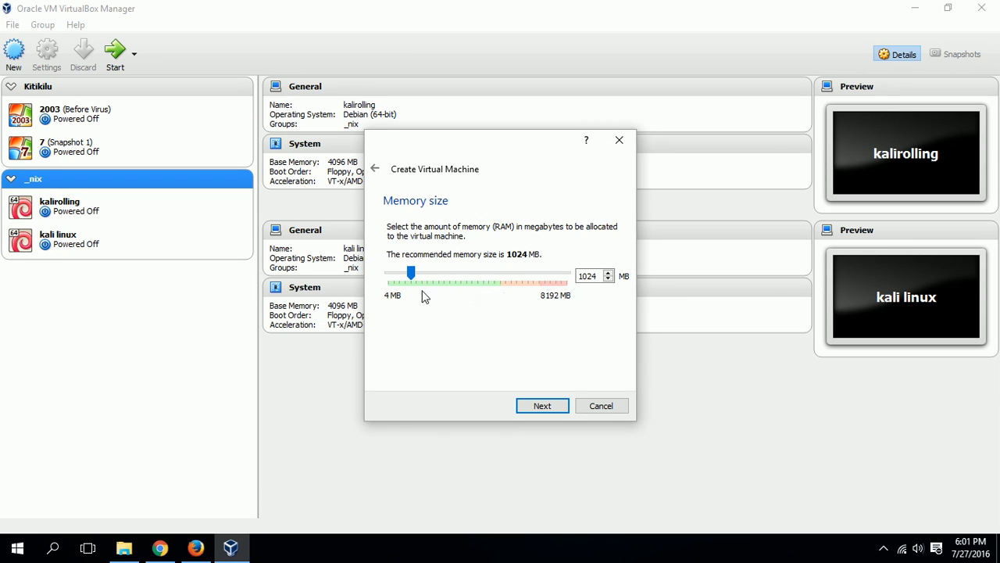
pyautogui.moveTo(413, 277); pyautogui.dragTo(404, 277)
pyautogui.moveTo(396, 279); pyautogui.dragTo(401, 376)
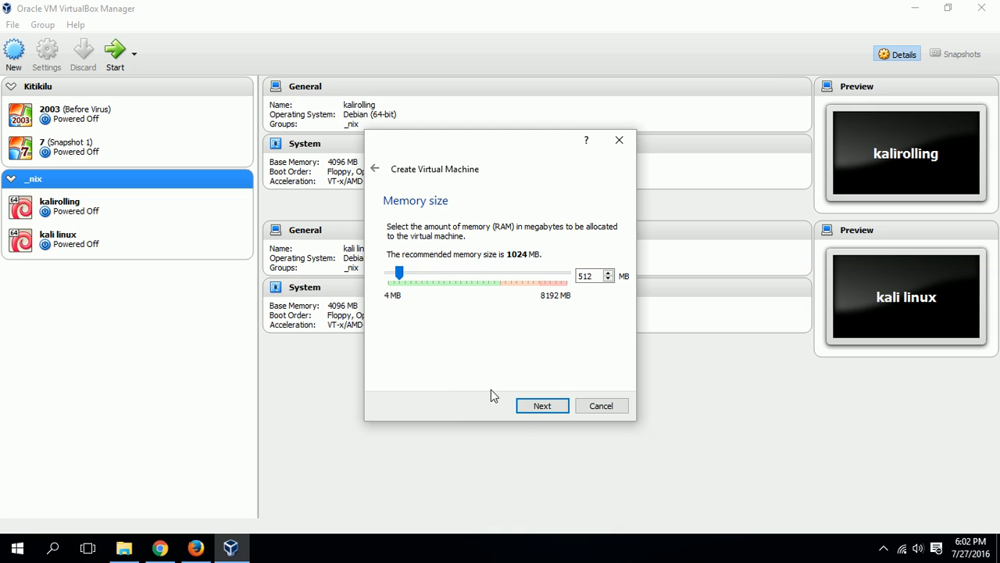
pyautogui.click(531, 408)
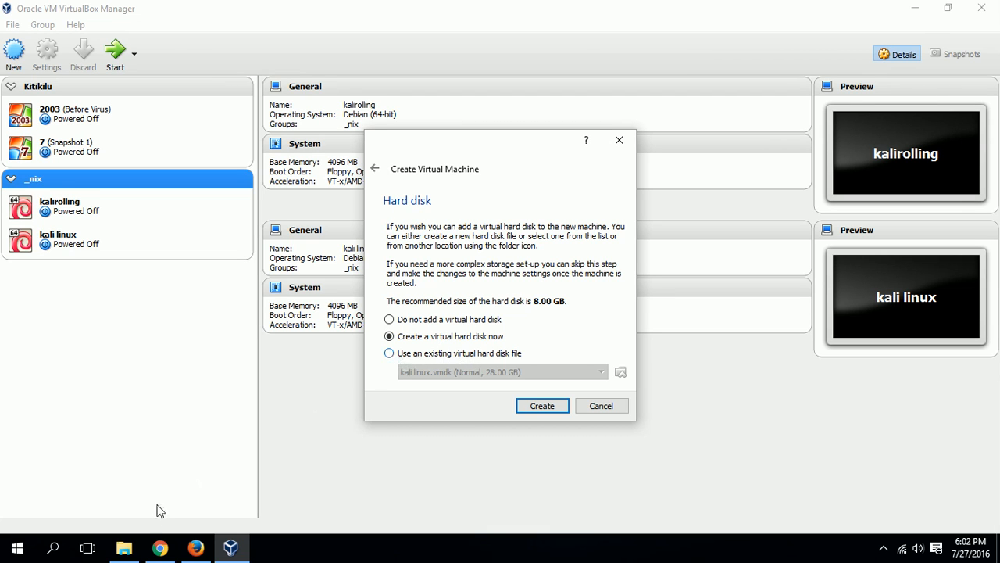
# Attach the existing E:\Metasploitable2-Linux\Metasploitable.vmdk disk and create the machine
pyautogui.click(123, 547)
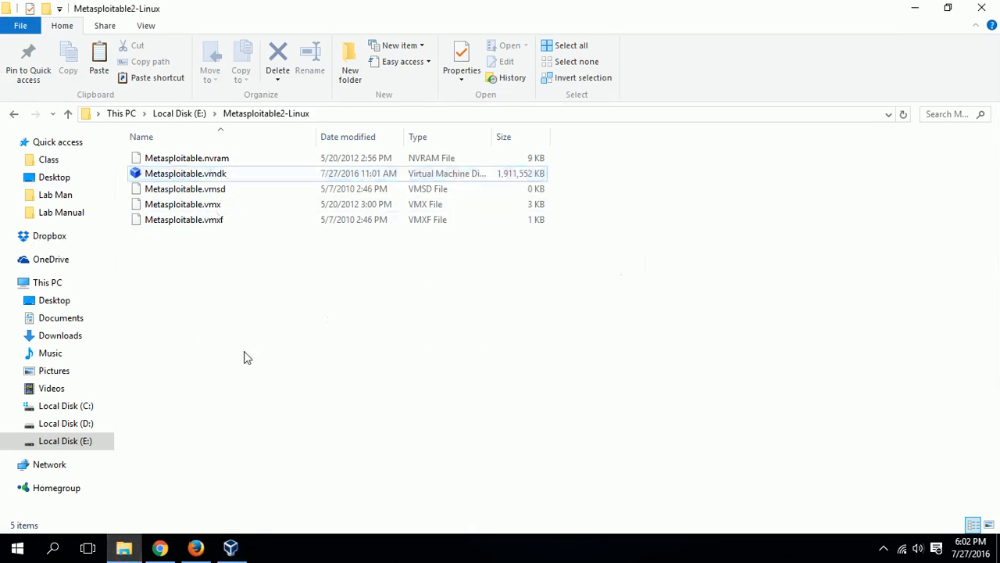
pyautogui.click(230, 547)
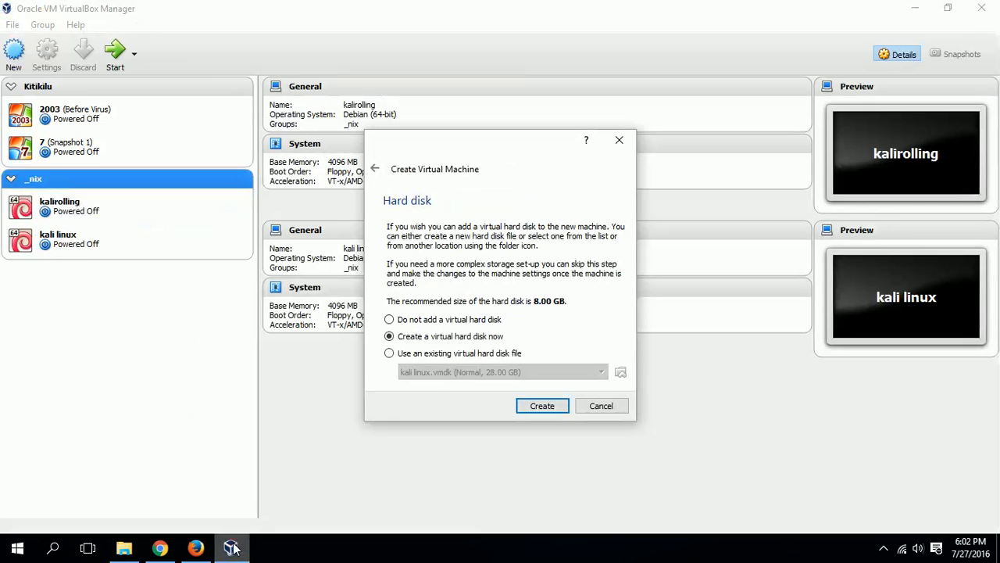
pyautogui.click(395, 355)
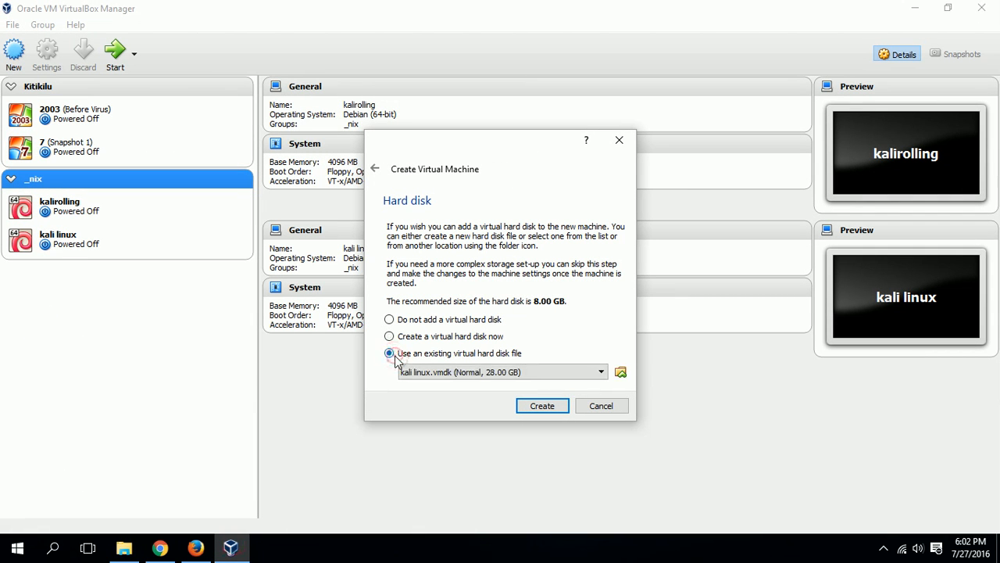
pyautogui.click(620, 373)
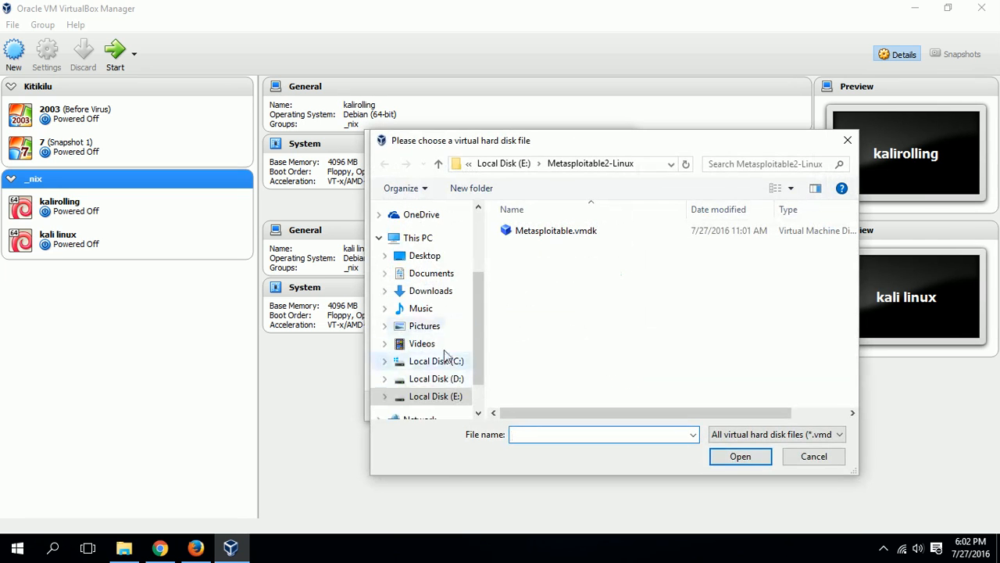
pyautogui.click(449, 366)
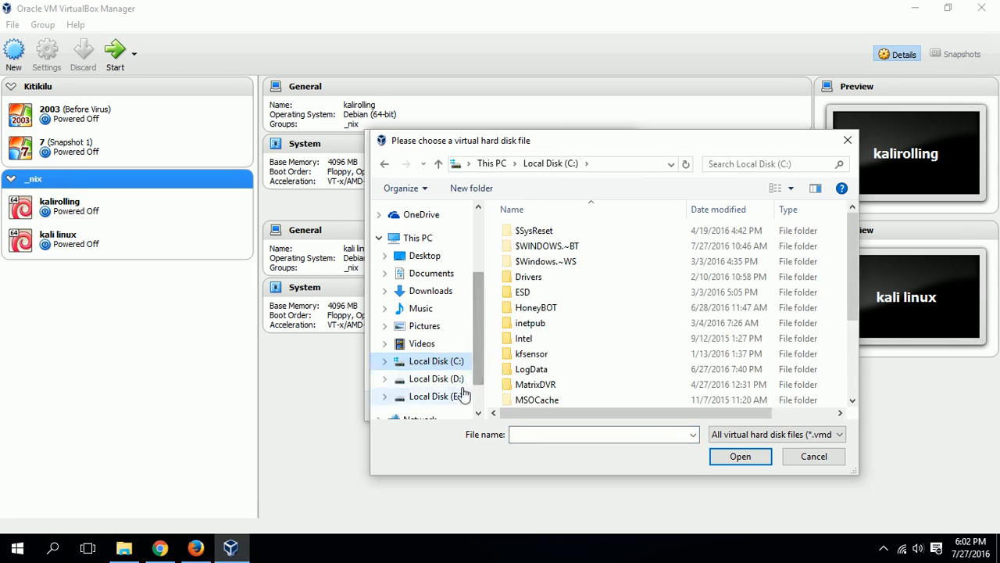
pyautogui.click(450, 401)
pyautogui.click(547, 279)
pyautogui.doubleClick(545, 279)
pyautogui.click(545, 227)
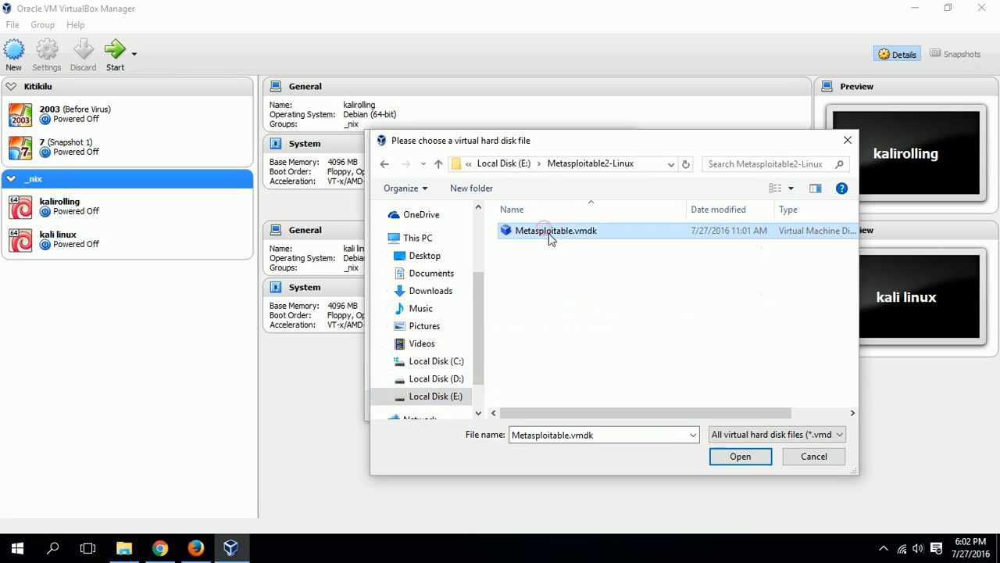
pyautogui.click(731, 458)
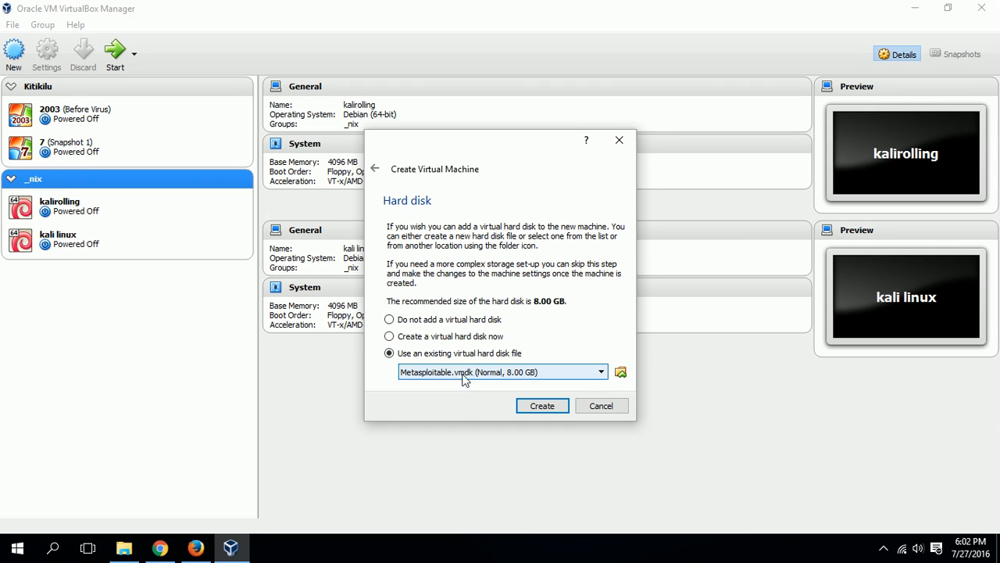
pyautogui.click(538, 412)
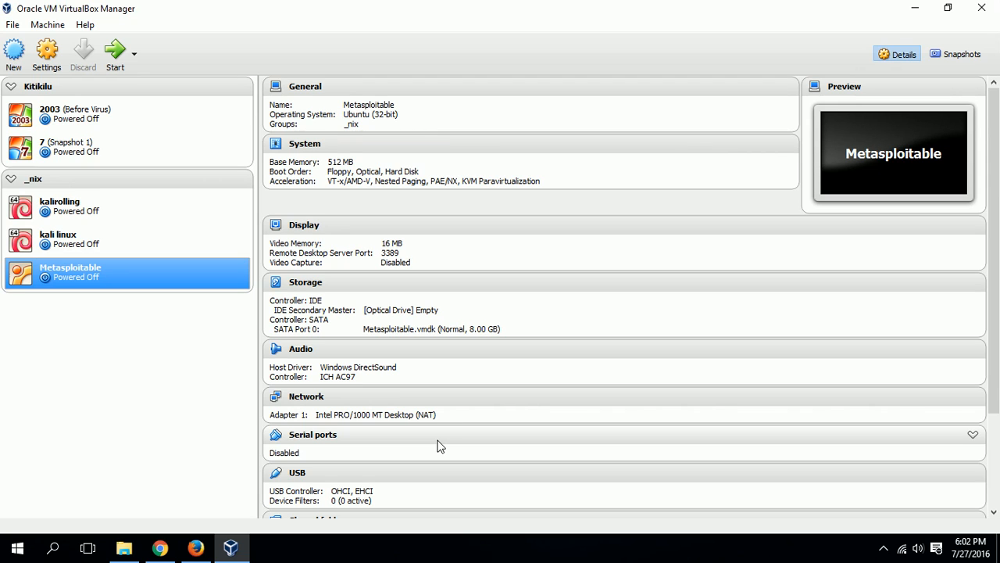
# Start the Metasploitable machine and let it boot in its console
pyautogui.click(115, 56)
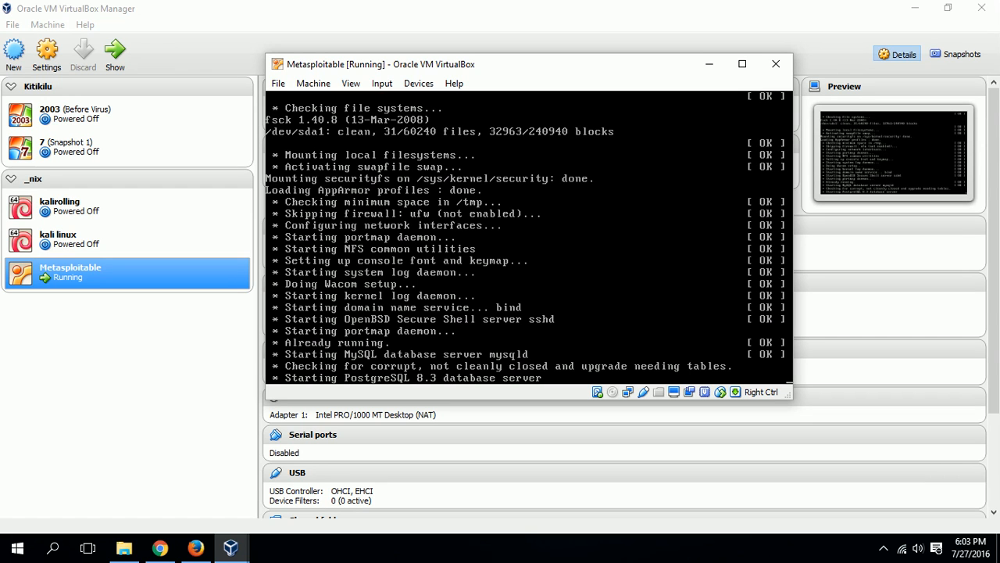
# Bring Firefox forward on TheCyberCare YouTube channel, closing a duplicate channel tab
pyautogui.click(196, 547)
pyautogui.click(129, 35)
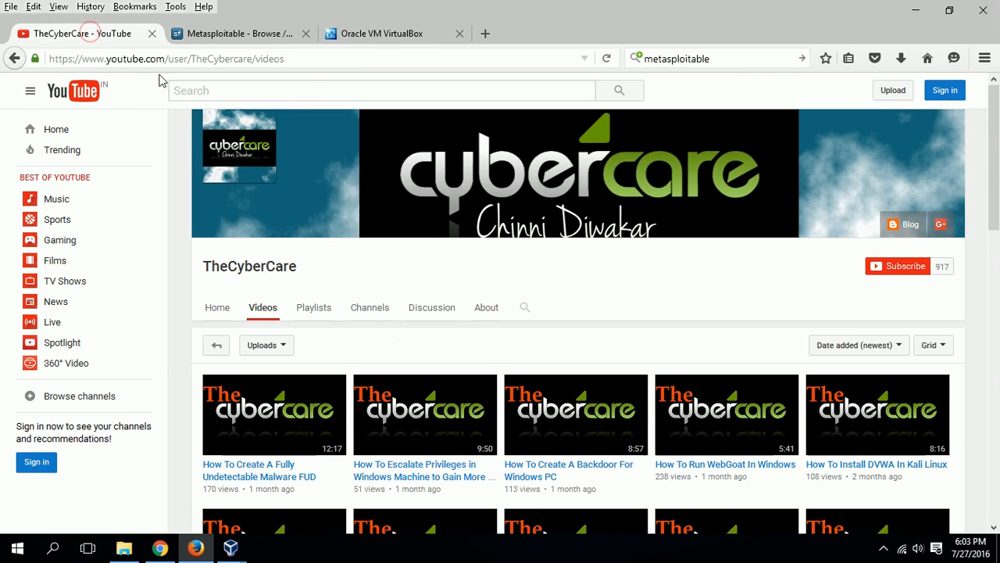
pyautogui.click(486, 35)
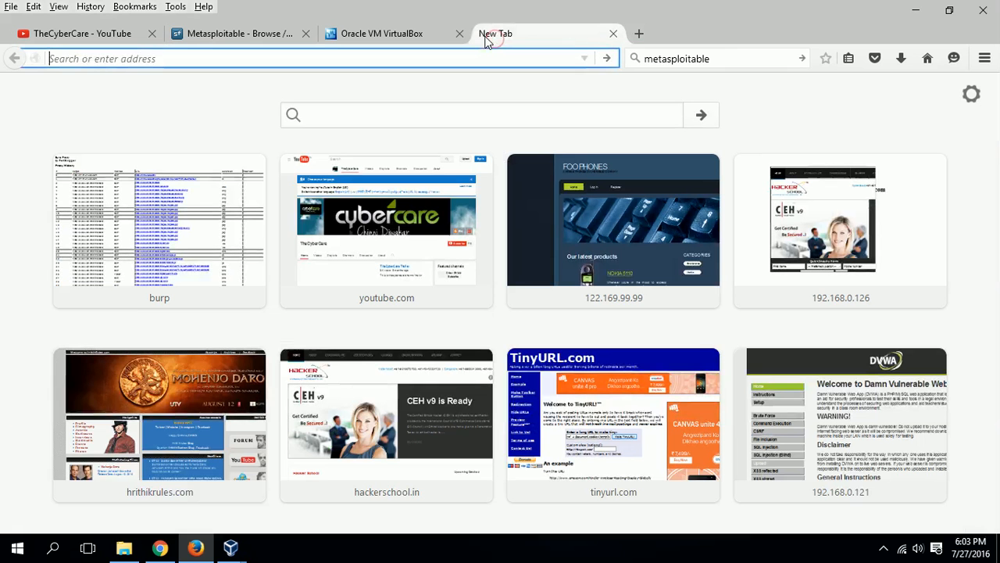
pyautogui.write('yout')
pyautogui.press('Down')
pyautogui.press('Return')
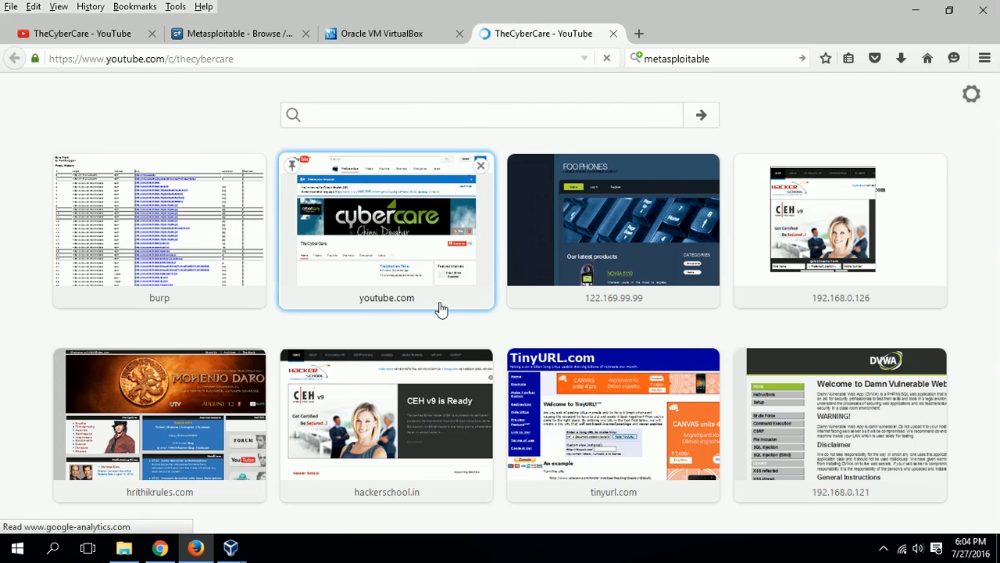
pyautogui.scroll(-6, 435, 384)
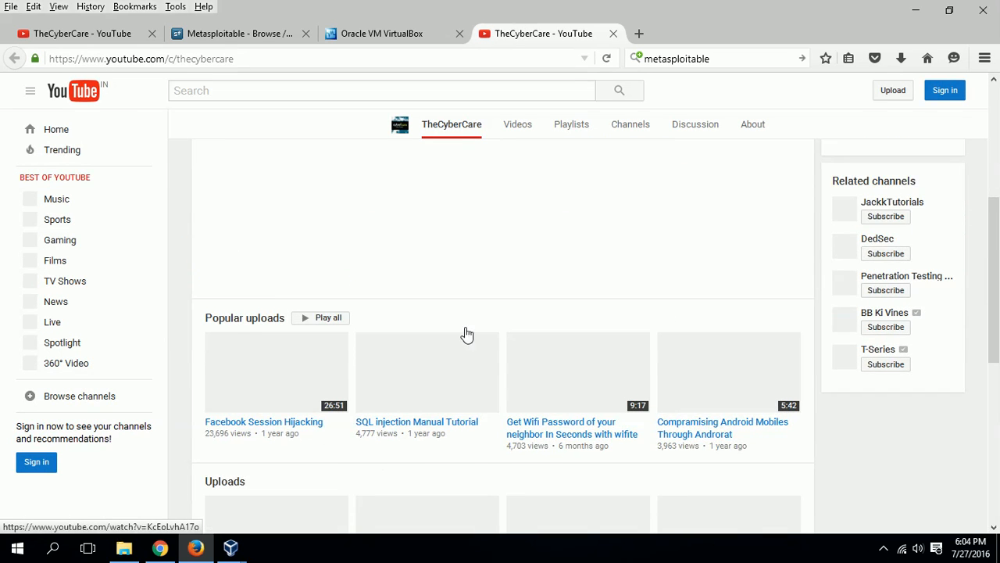
pyautogui.click(613, 34)
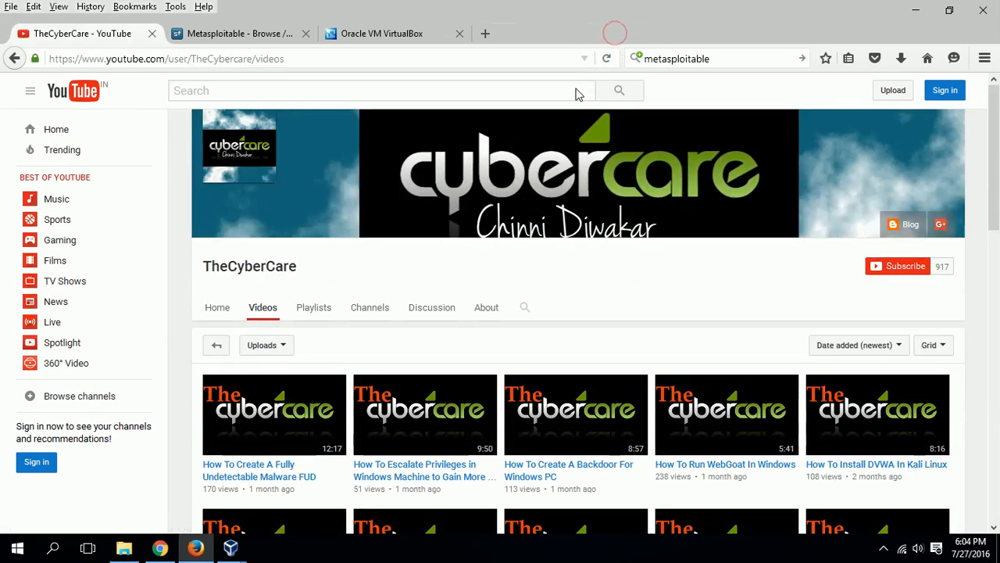
# Bring the Metasploitable console forward and attempt a login with a username and an empty password
pyautogui.moveTo(234, 547)
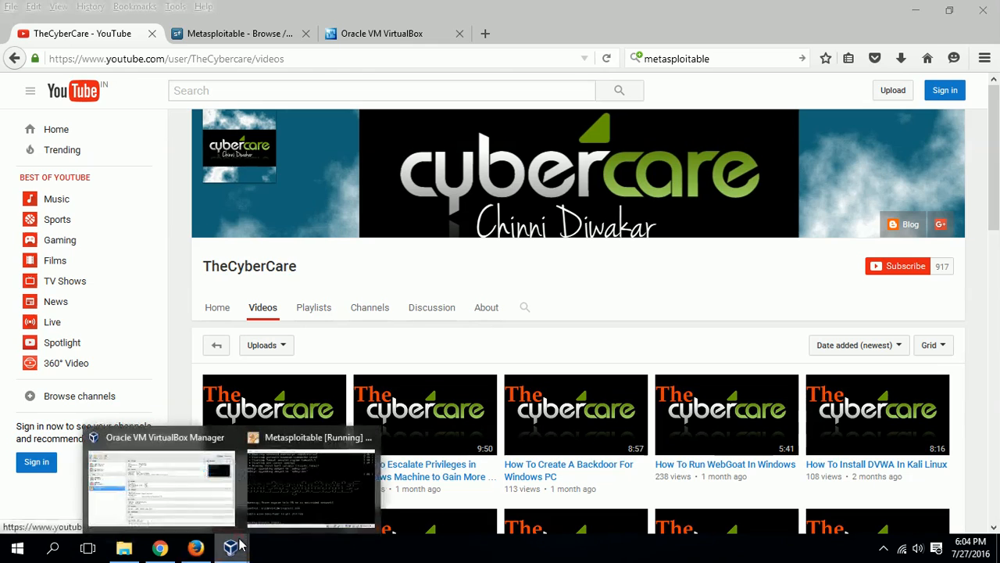
pyautogui.click(281, 474)
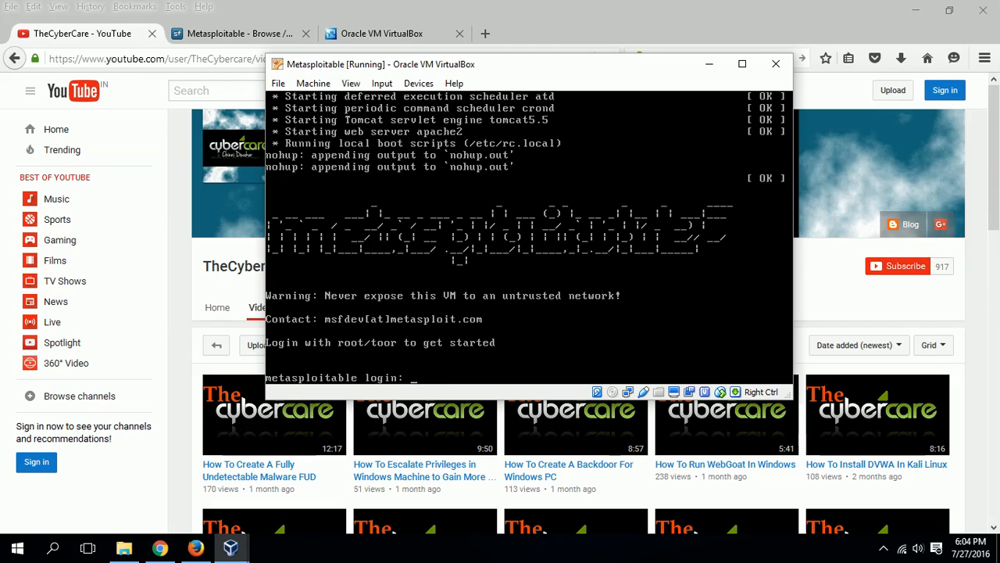
pyautogui.write('admin')
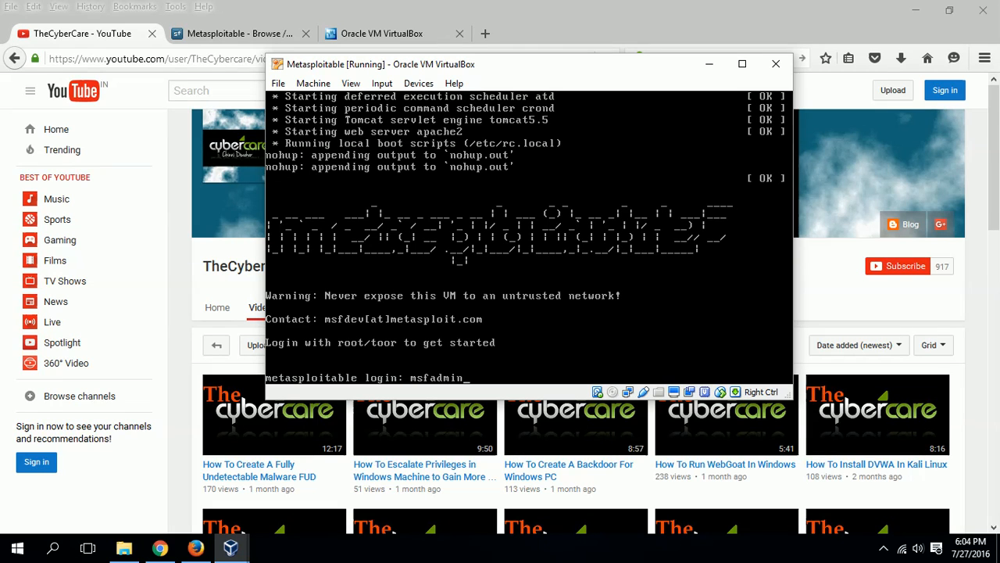
pyautogui.press('Return')
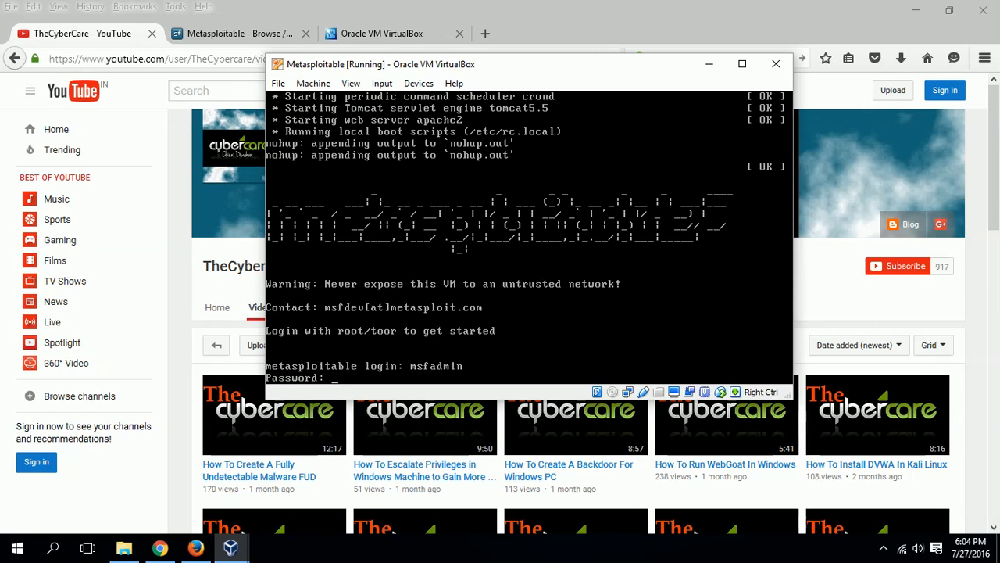
pyautogui.press('Return')
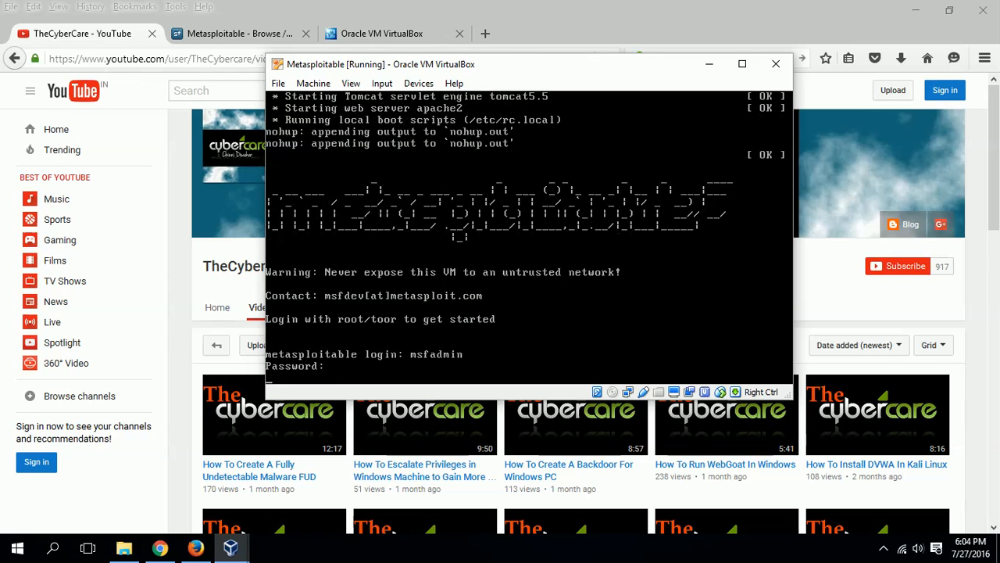
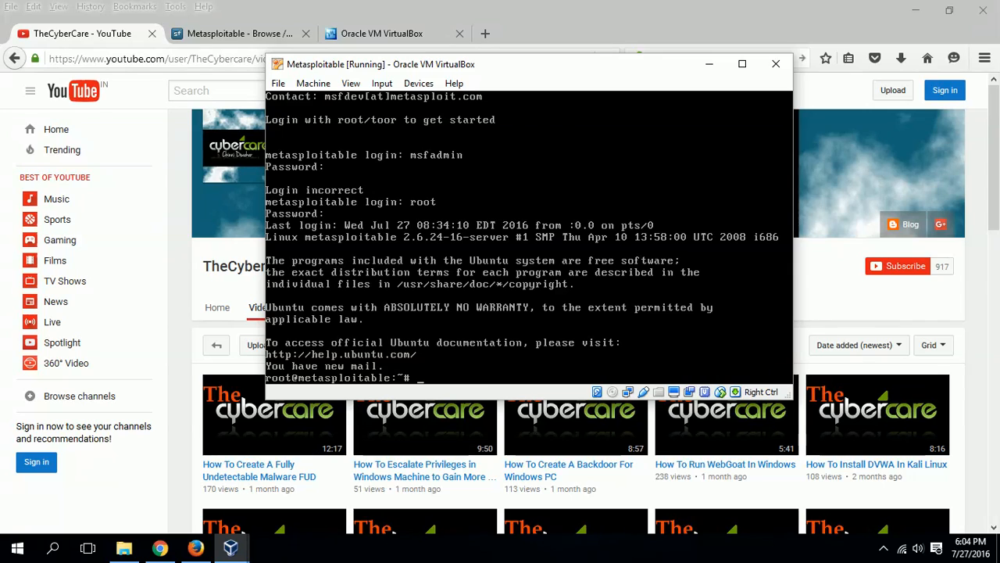
# Open the 'How To Create A Fully Undetectable Malware FUD' video, then bring up the Windows Run dialog
pyautogui.click(300, 468)
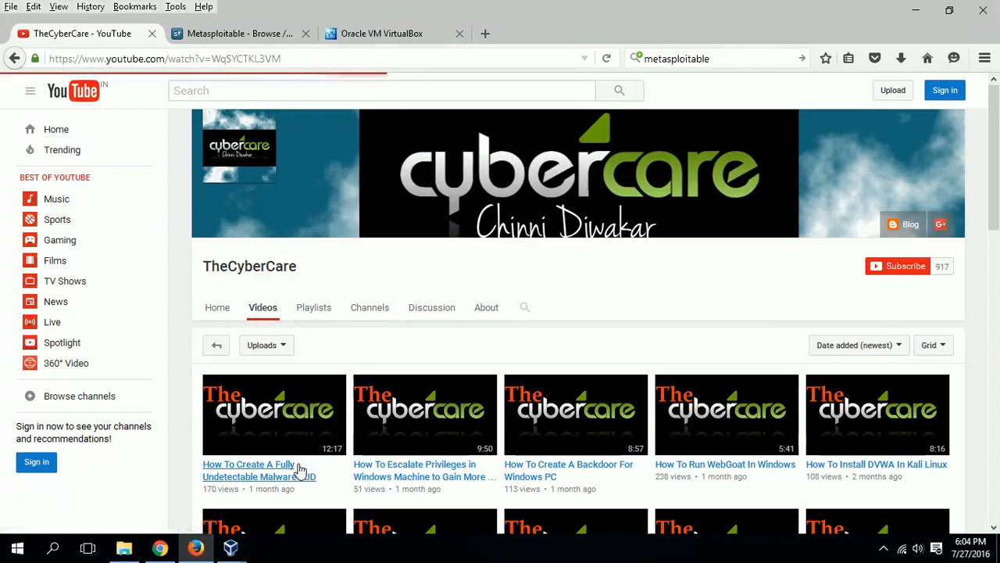
pyautogui.click(344, 554)
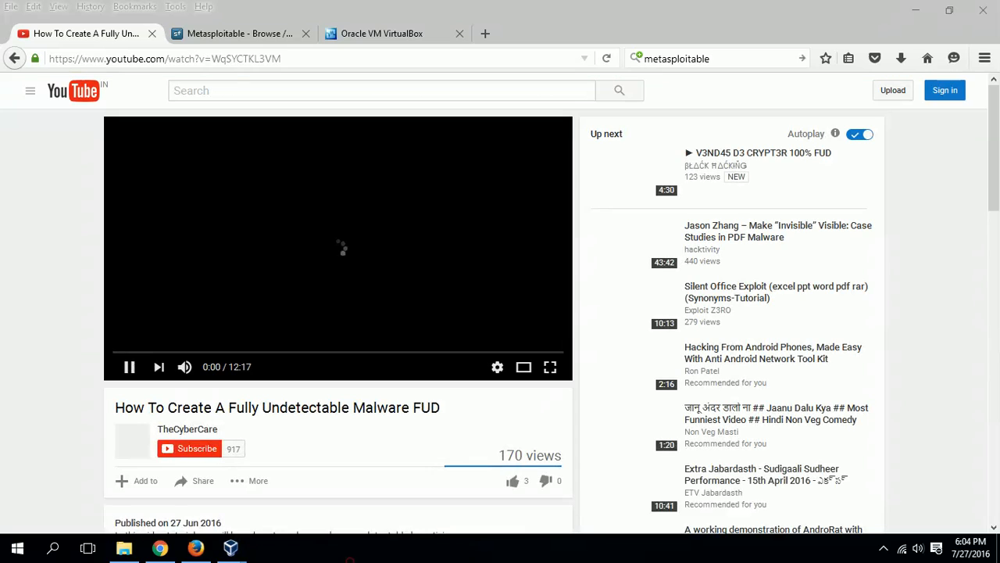
pyautogui.press('super+r')
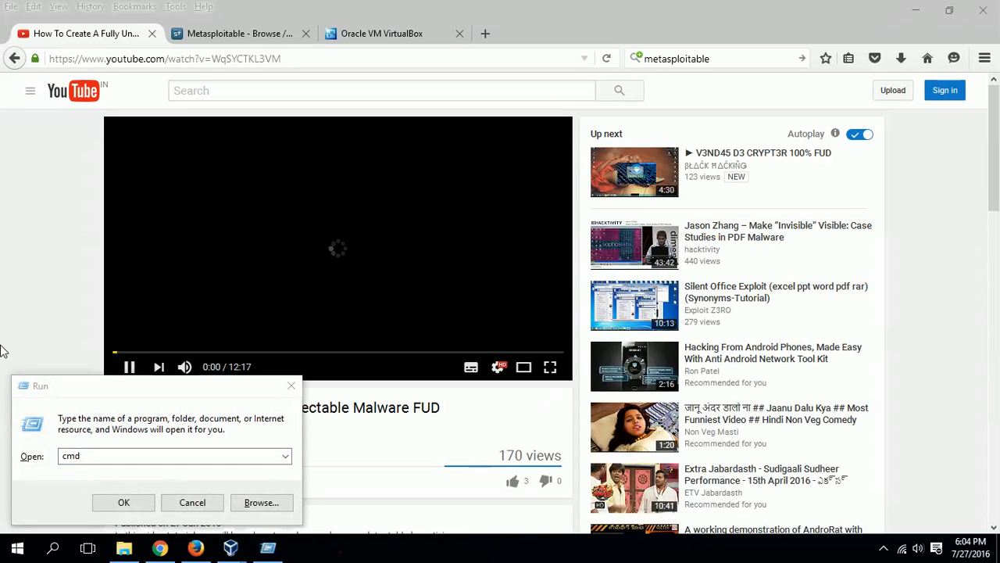
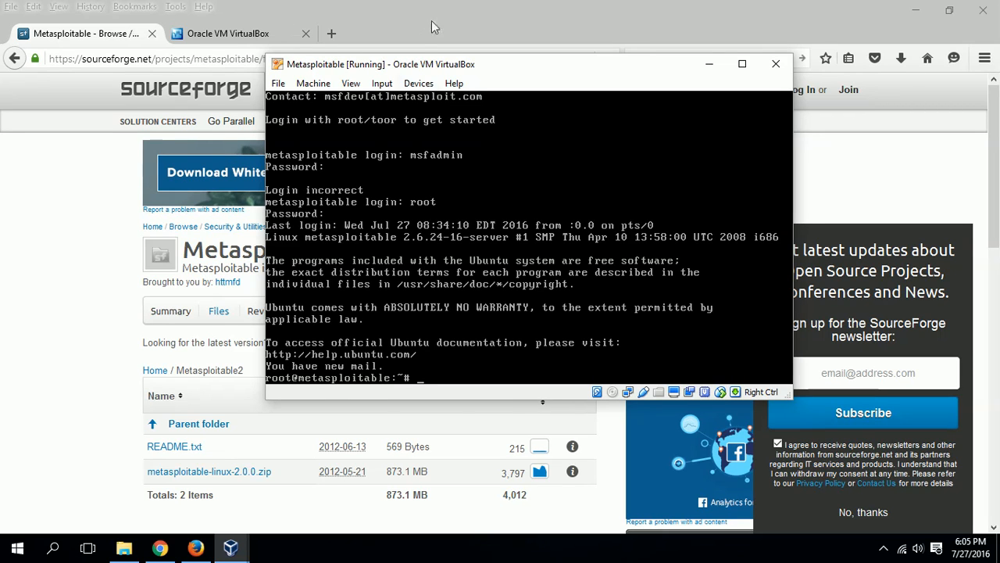
# Bring Firefox's SourceForge Metasploitable files page in front of the VirtualBox VM console
pyautogui.click(430, 32)
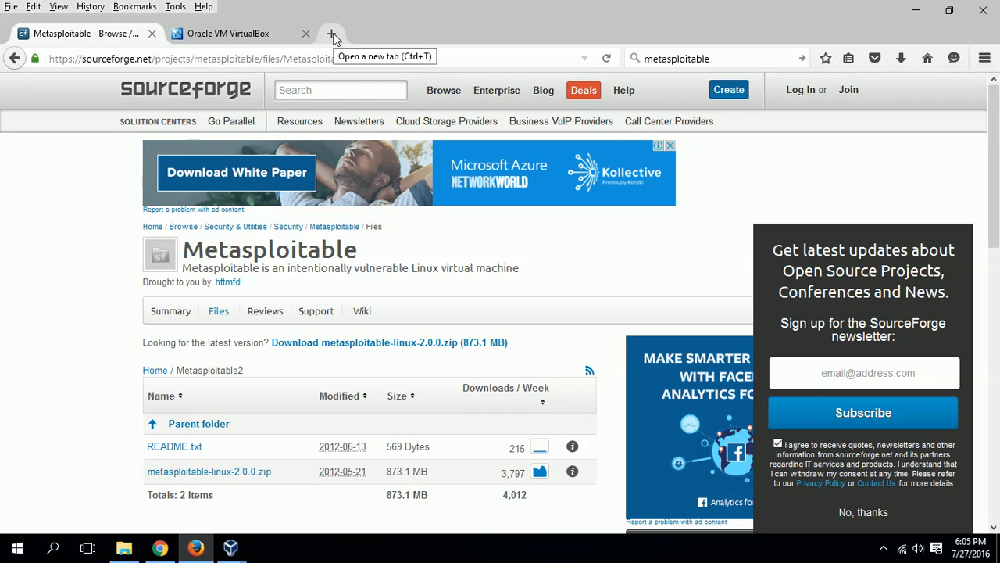